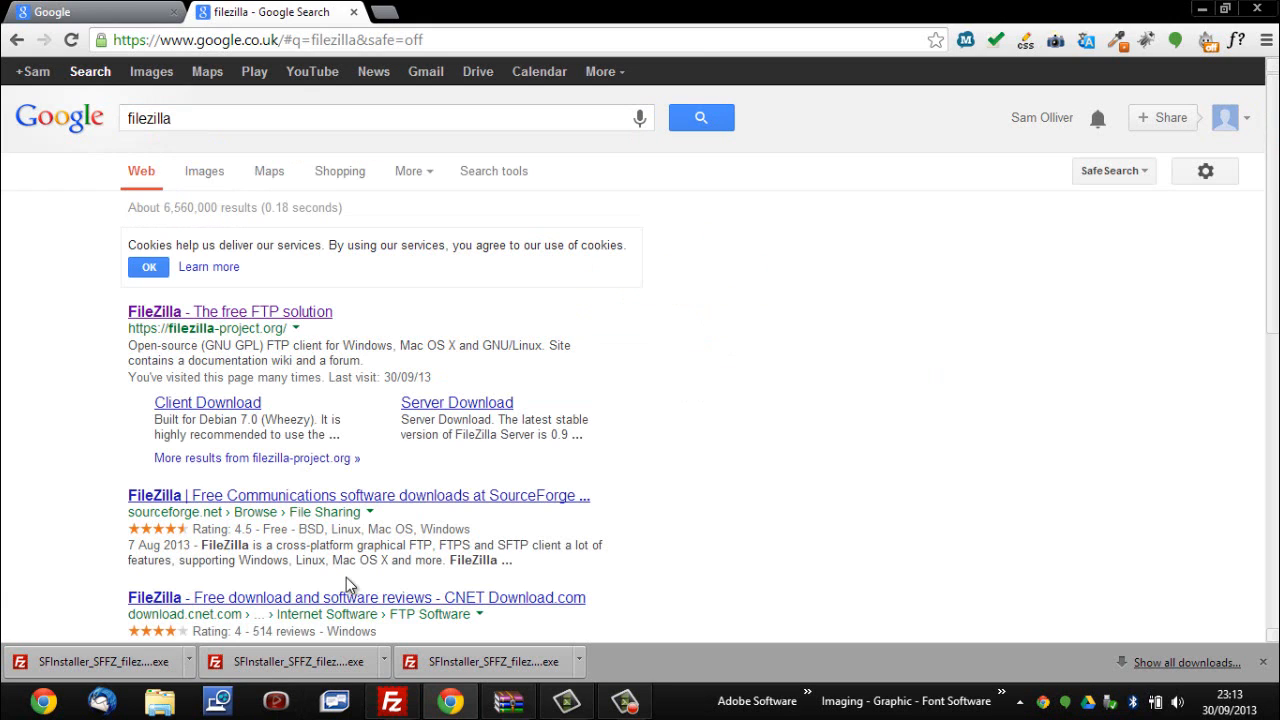
- Download the Windows FileZilla client installer from the official FileZilla site
left_click(322, 313)
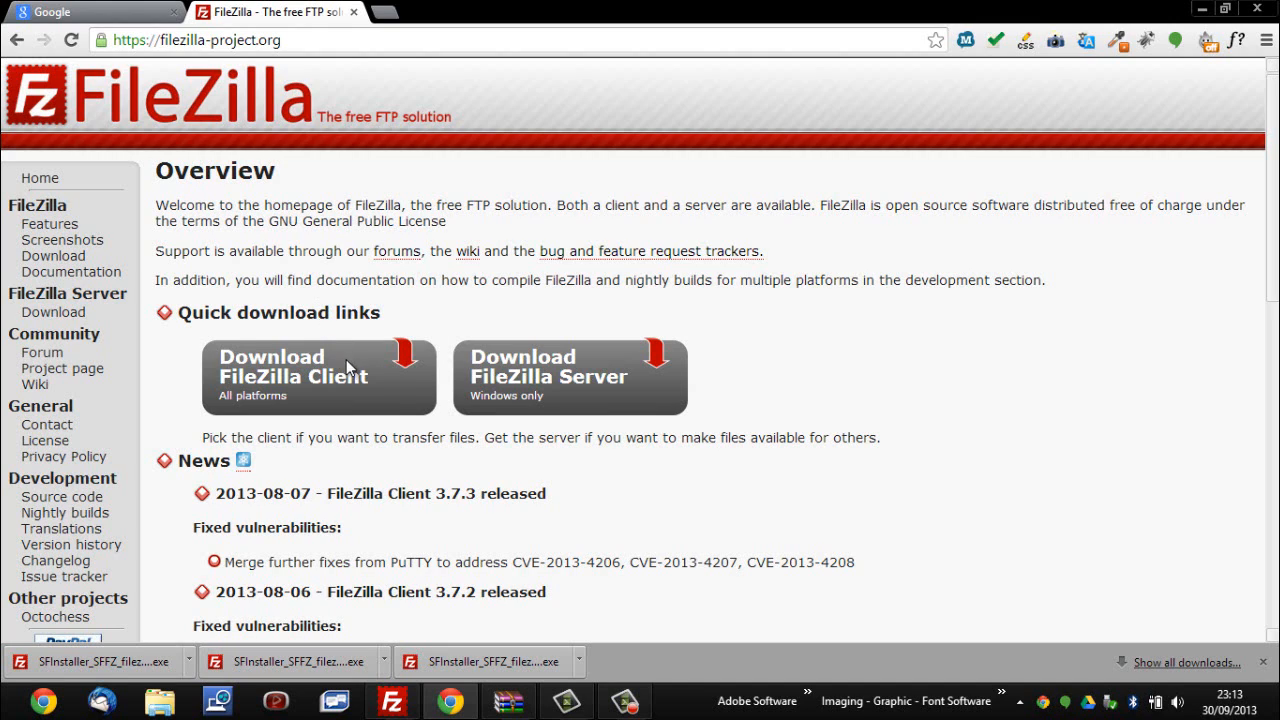
left_click(306, 390)
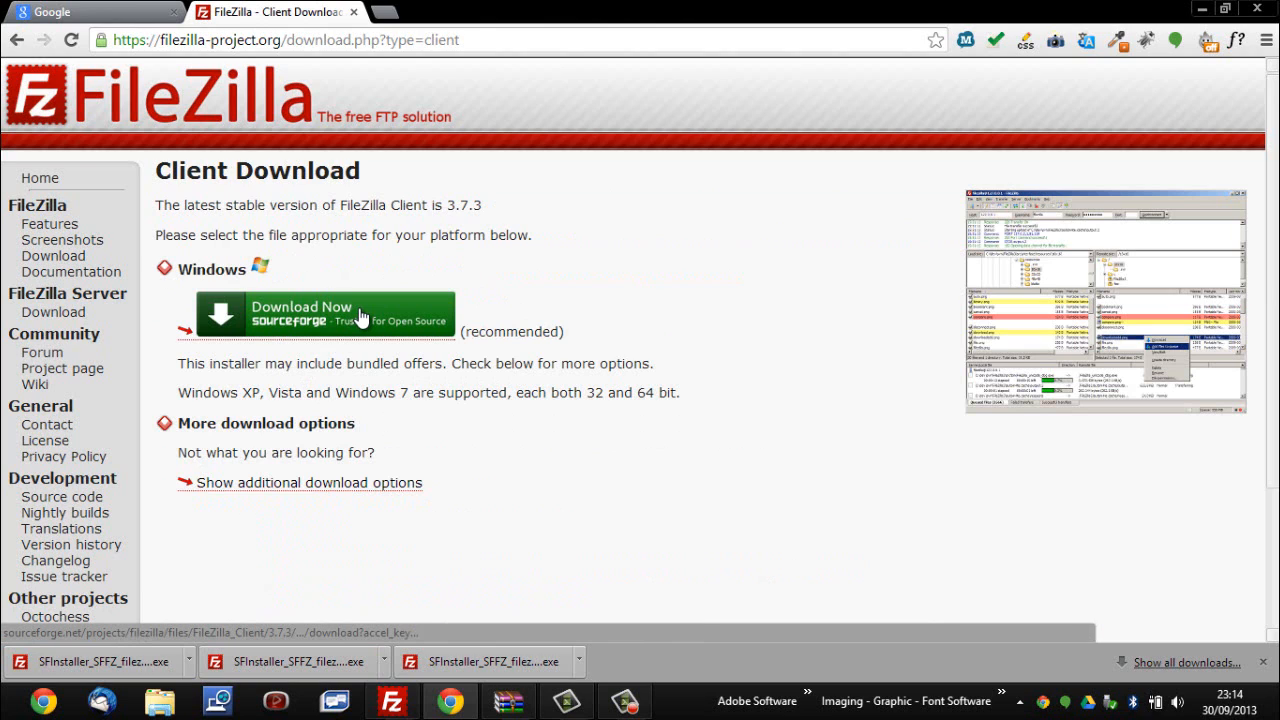
left_click(362, 316)
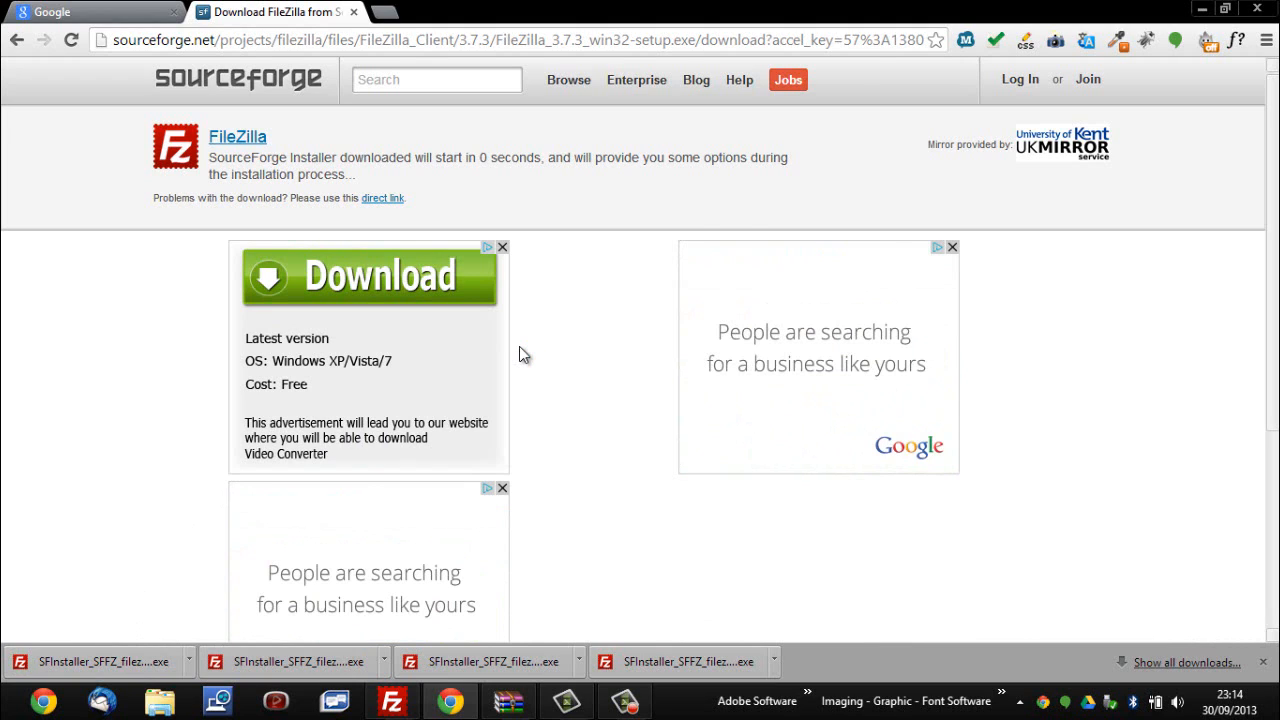
- Close the SourceForge tab, open the WordPress 3.6.1 download page on wordpress.org, then minimise Chrome
left_click(353, 12)
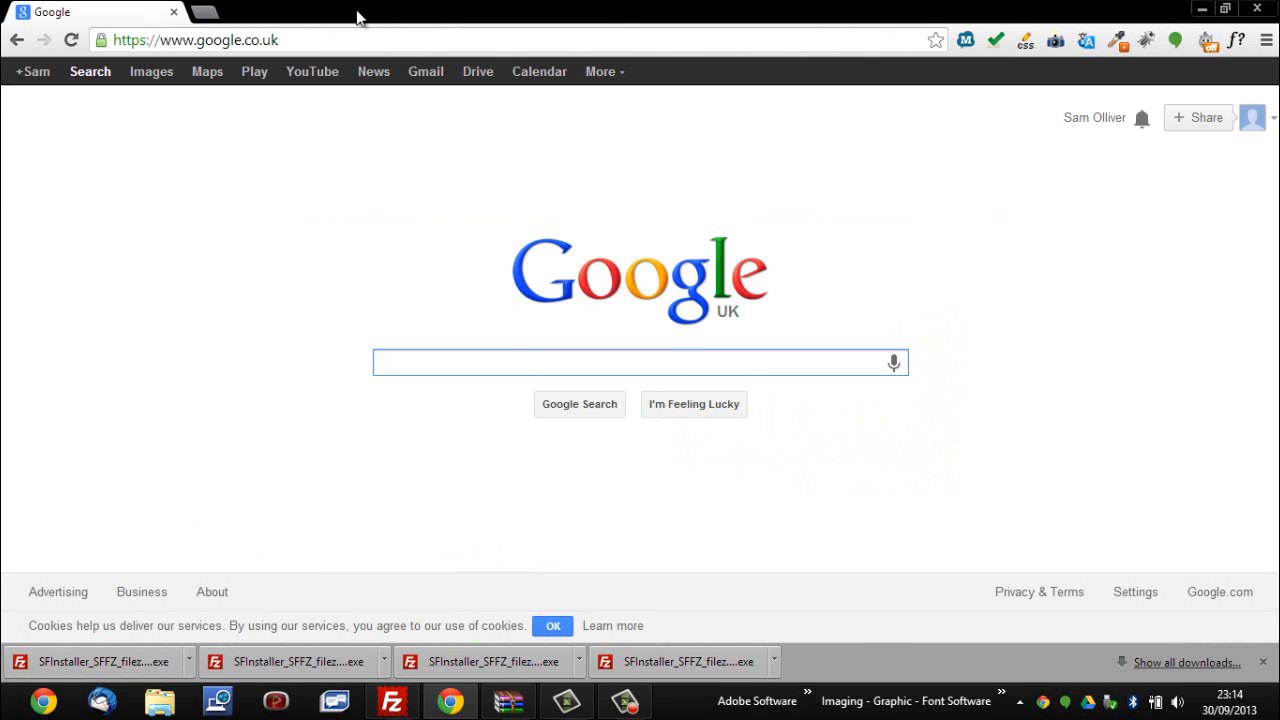
type("wordpre")
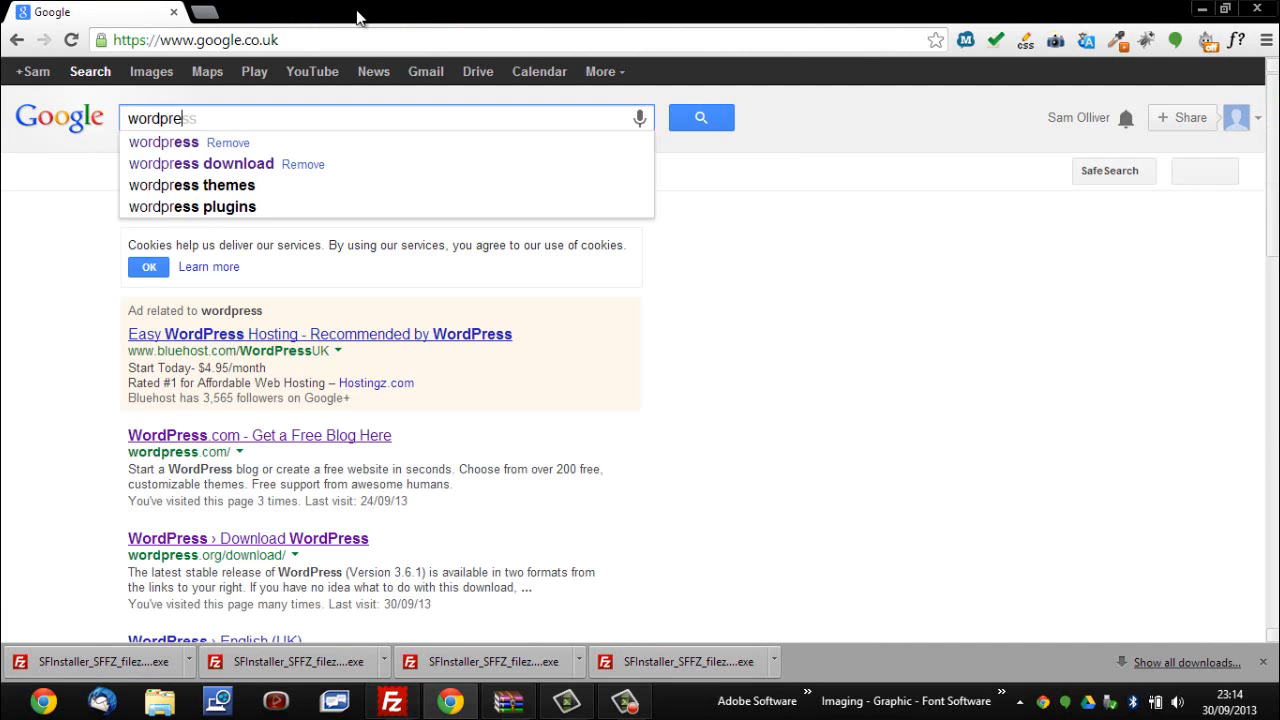
type("ss download")
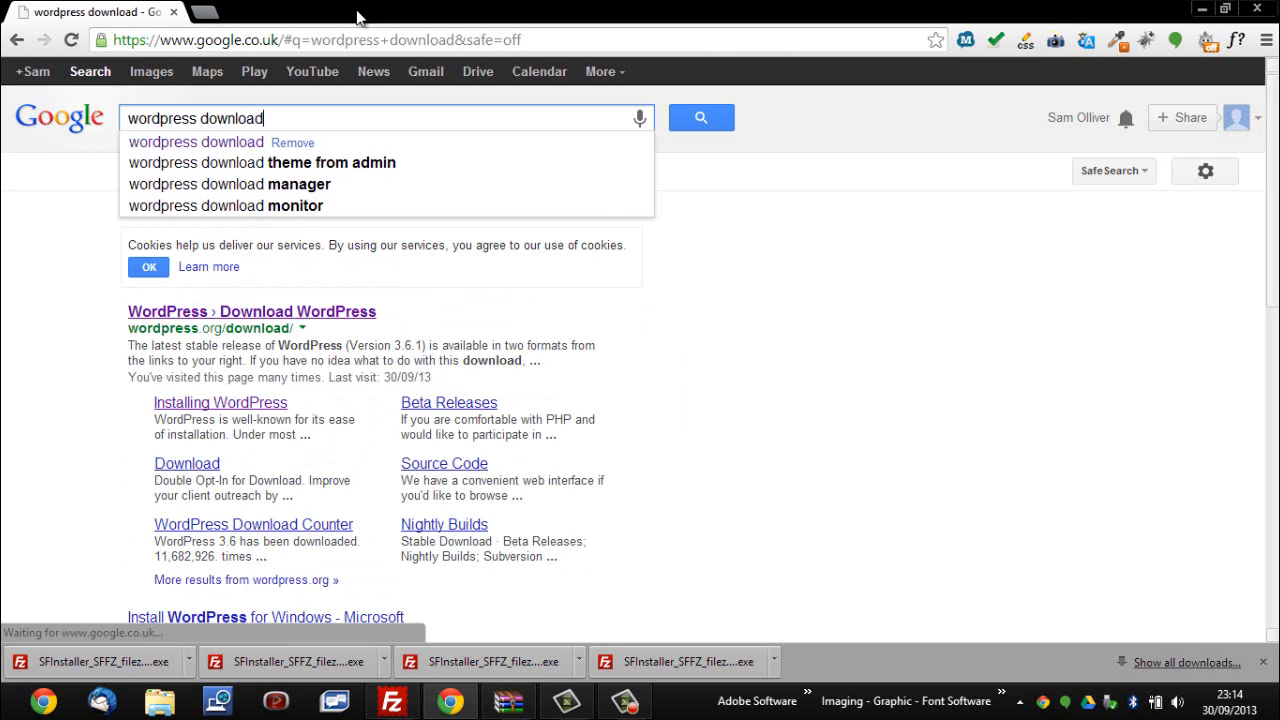
key("Return")
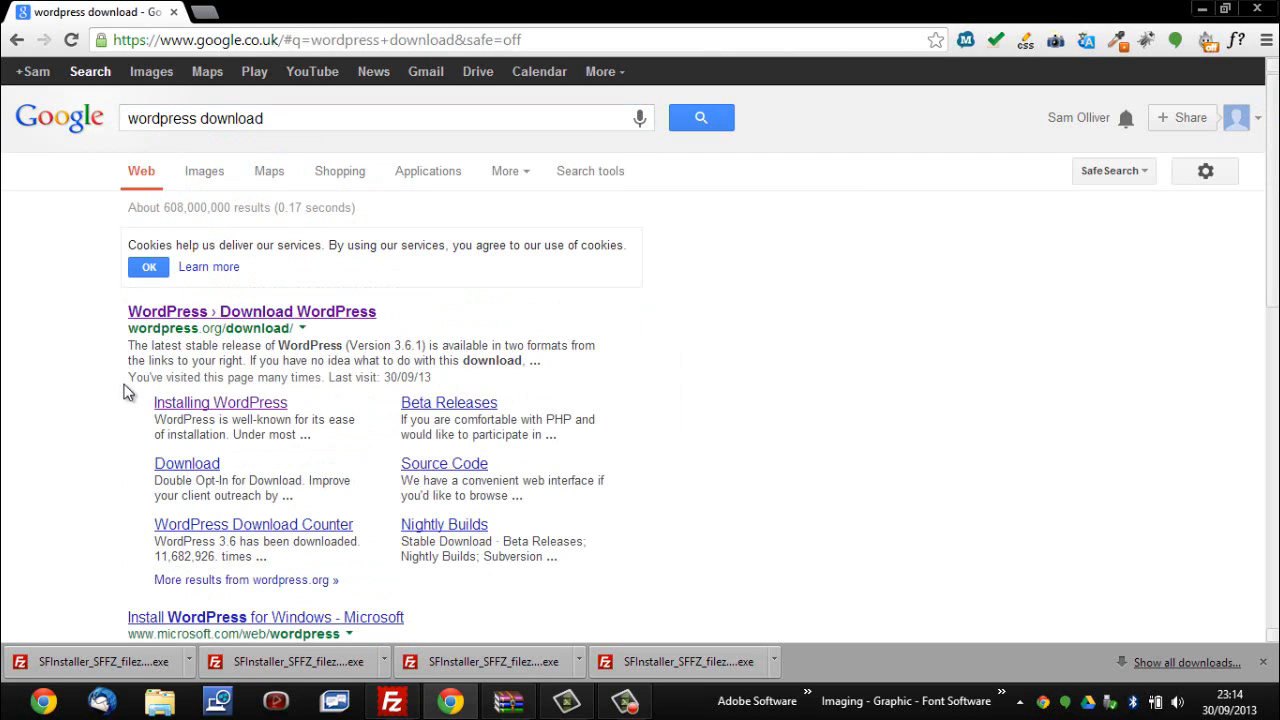
left_click(231, 315)
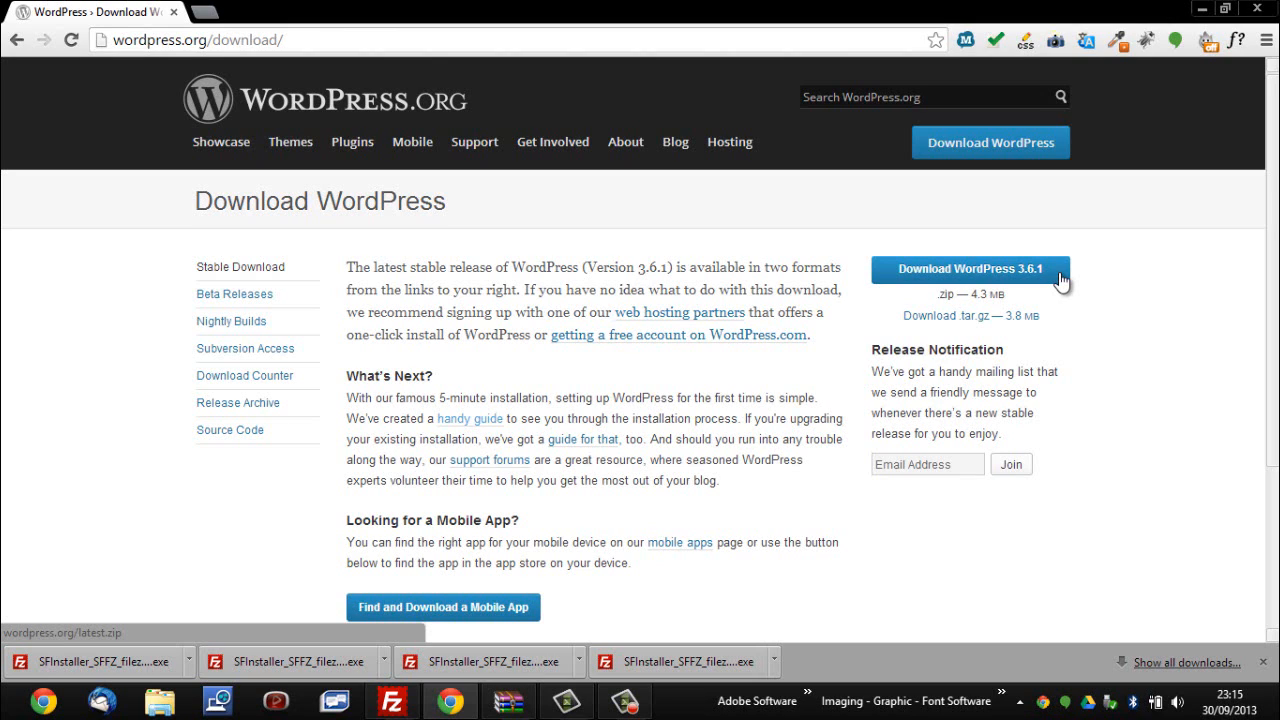
left_click(1201, 10)
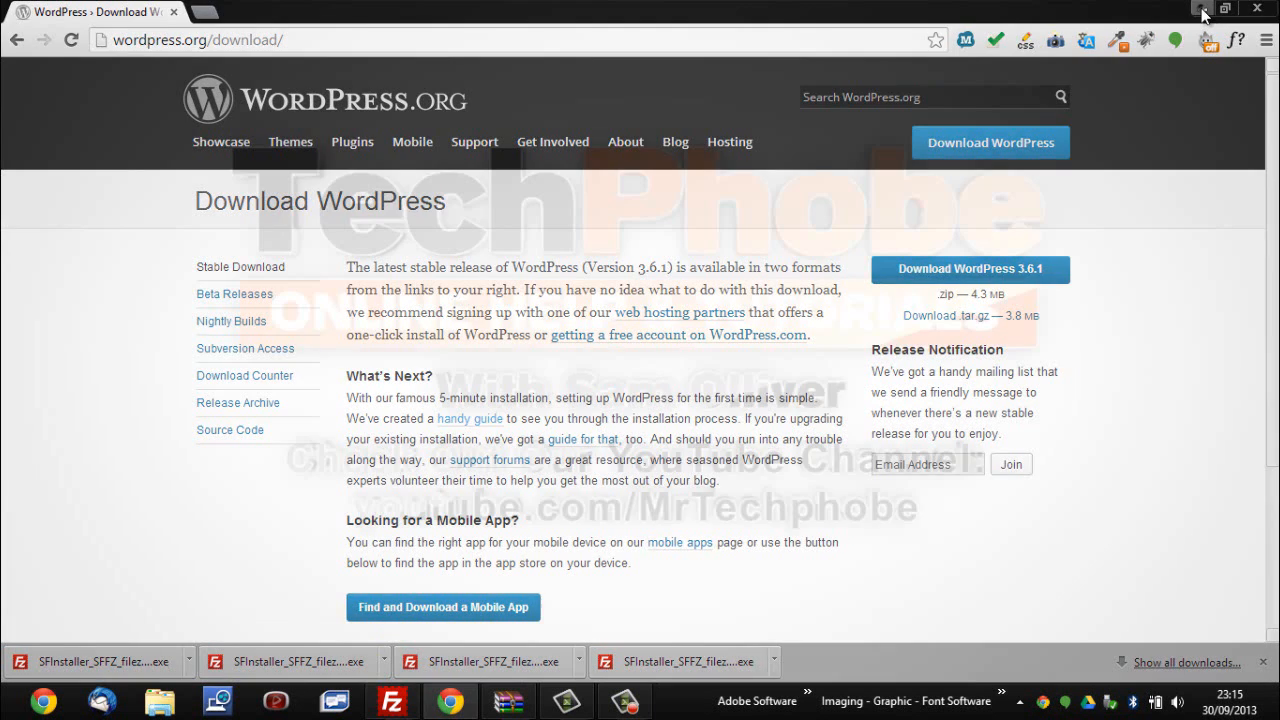
- Restore FileZilla and Quickconnect to the ufreelancing.com FTP server, aborting the existing connection
left_click(405, 712)
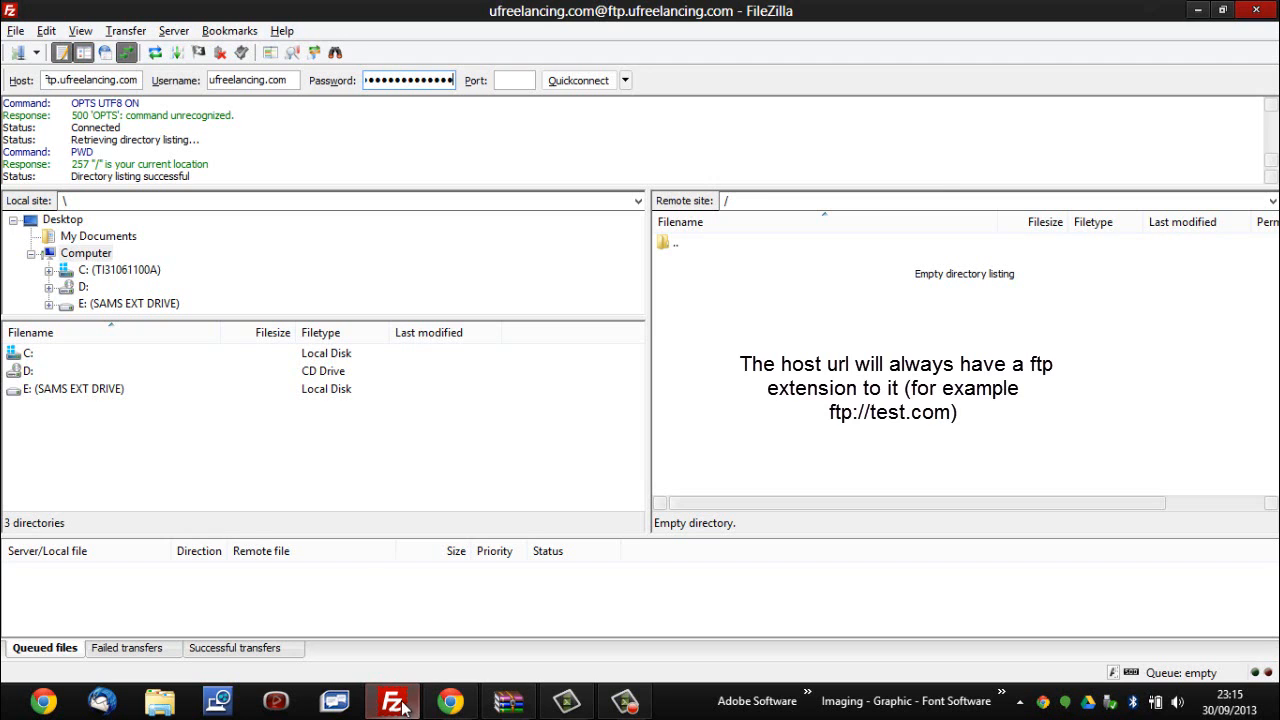
mouse_move(89, 84)
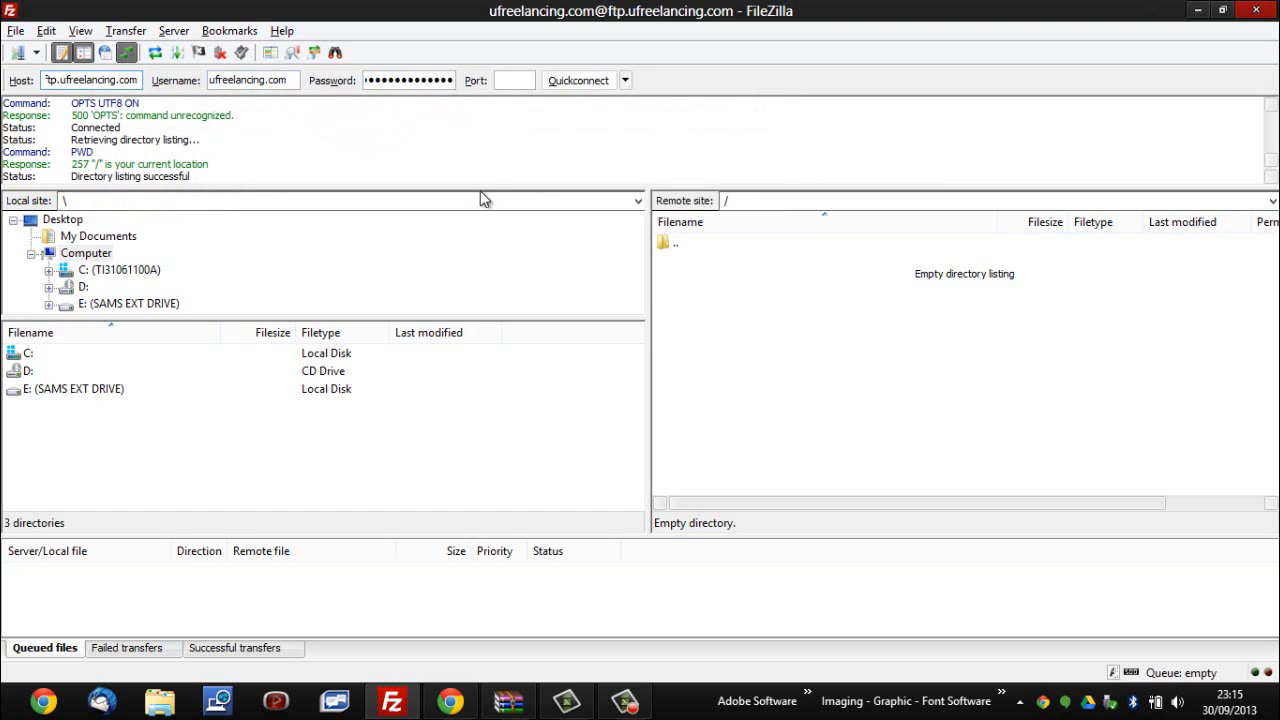
mouse_move(499, 77)
left_click(578, 82)
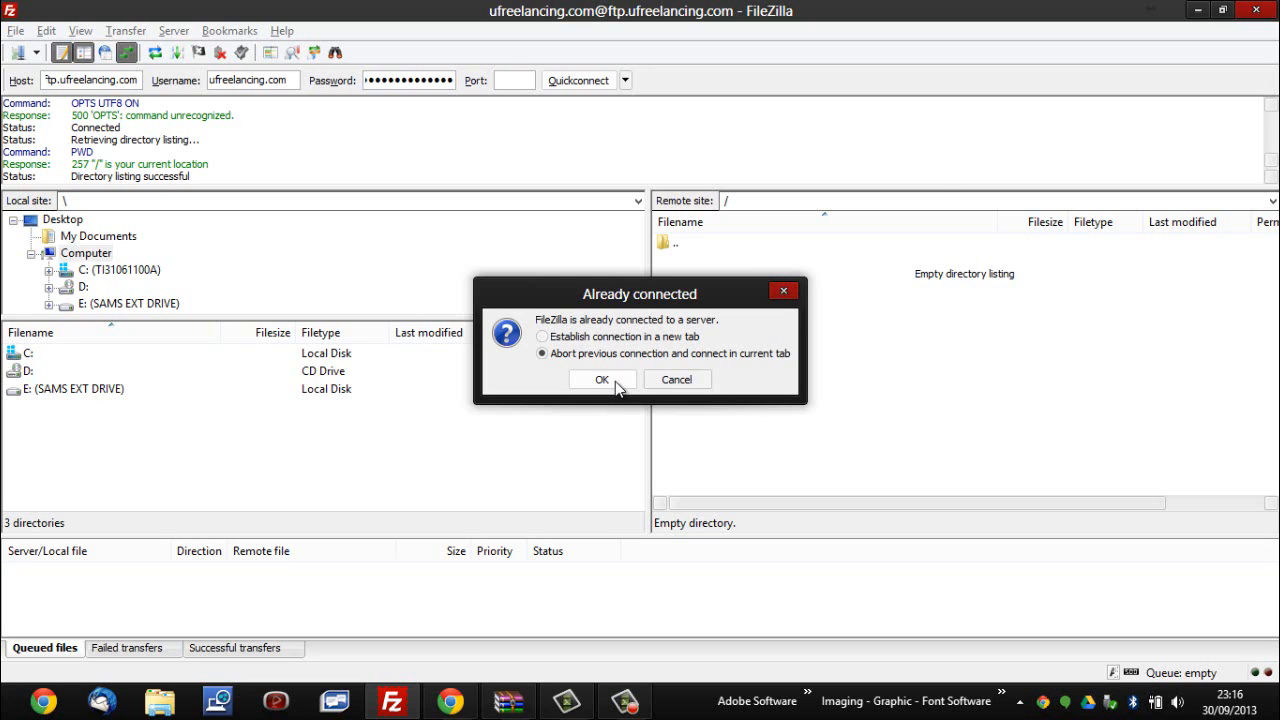
left_click(615, 383)
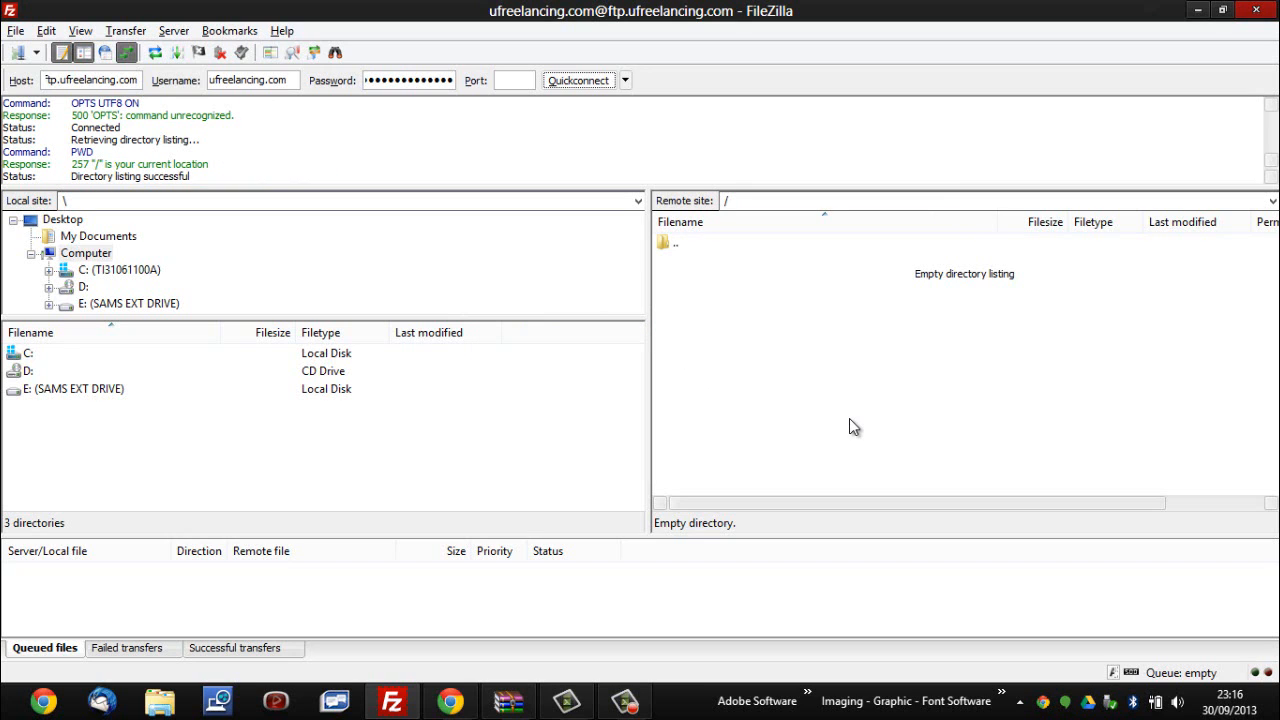
- Tile the wordpress-3.6.1.zip WinRAR window on the left half and FileZilla on the right
left_click(505, 705)
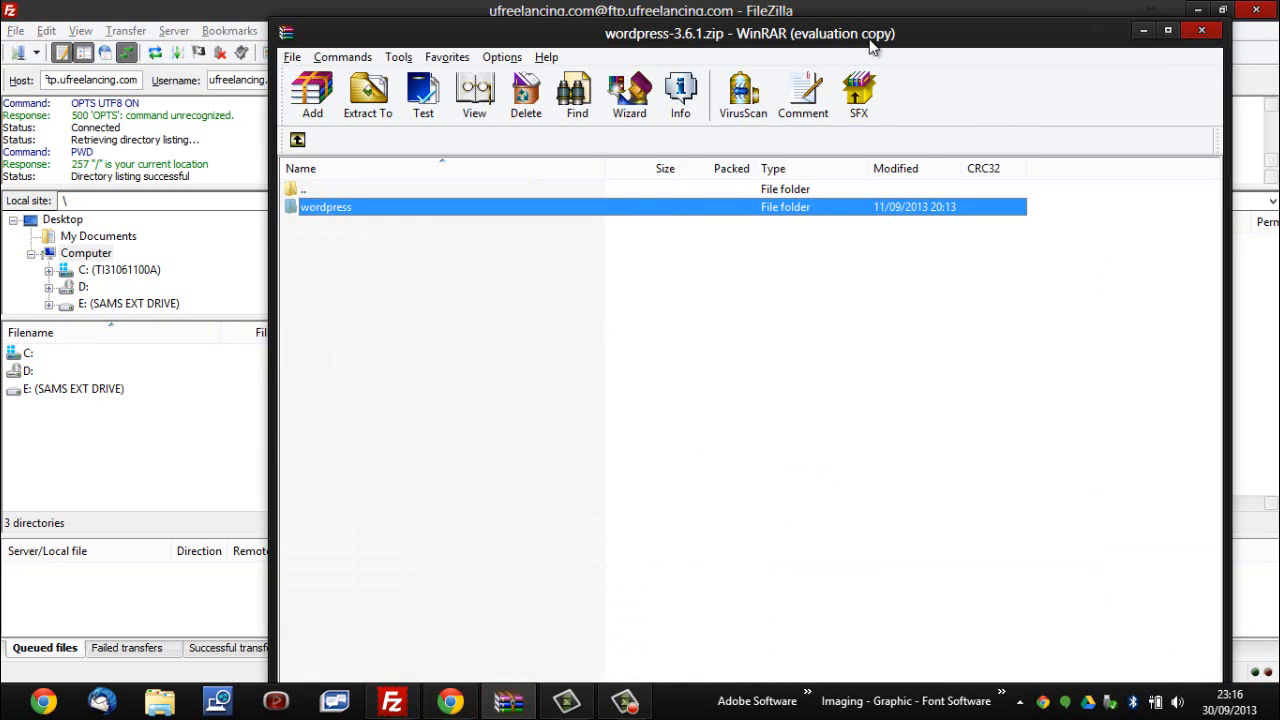
left_click_drag(876, 50, 75, 5)
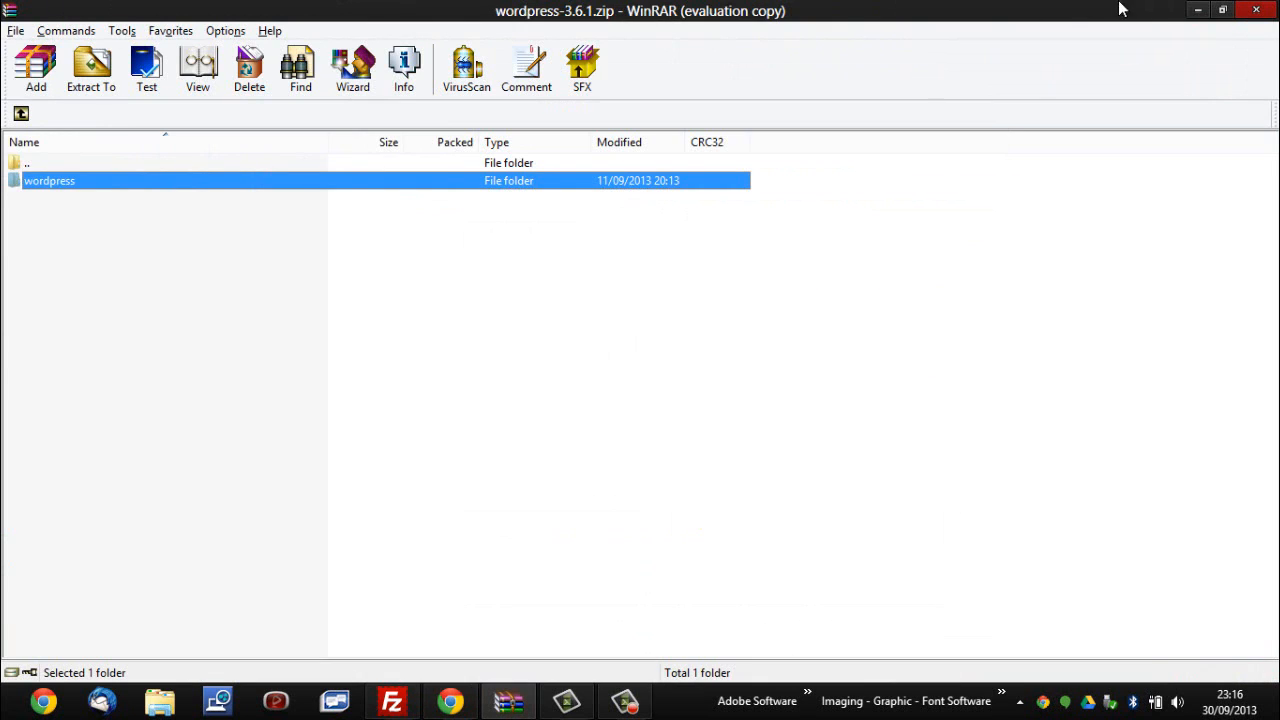
left_click(1222, 9)
left_click_drag(591, 42, 2, 190)
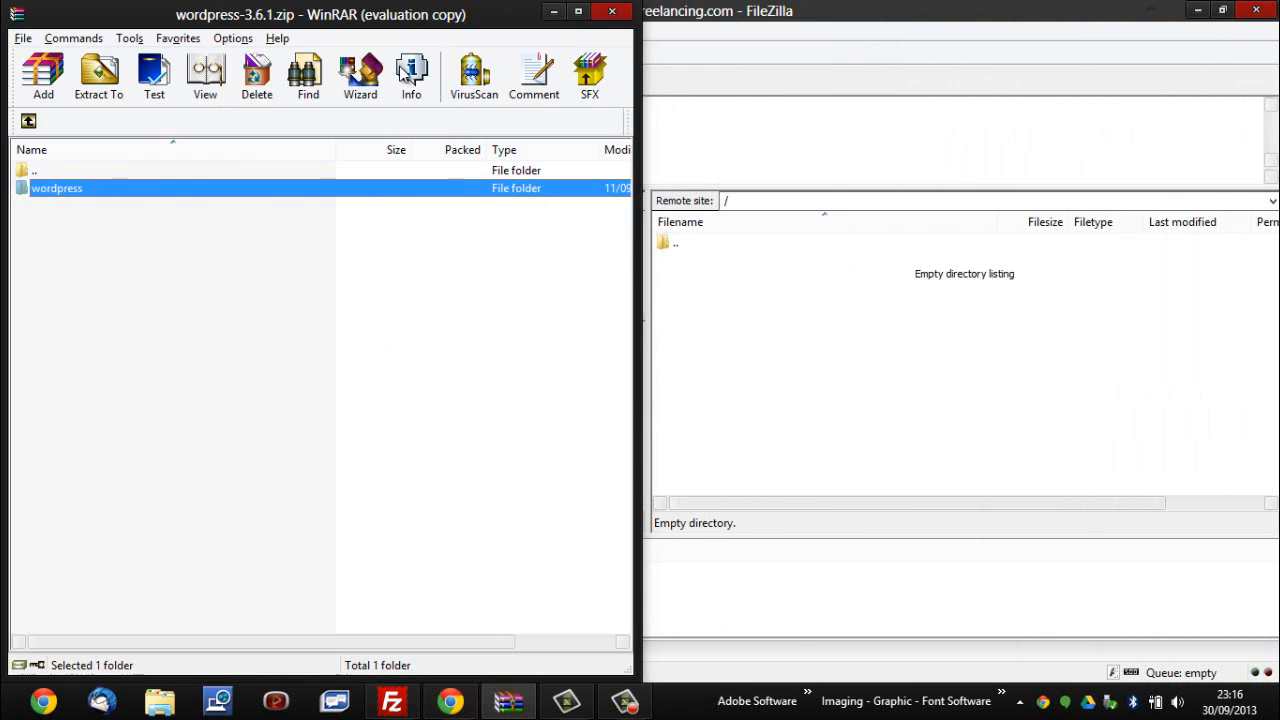
left_click_drag(880, 12, 1273, 450)
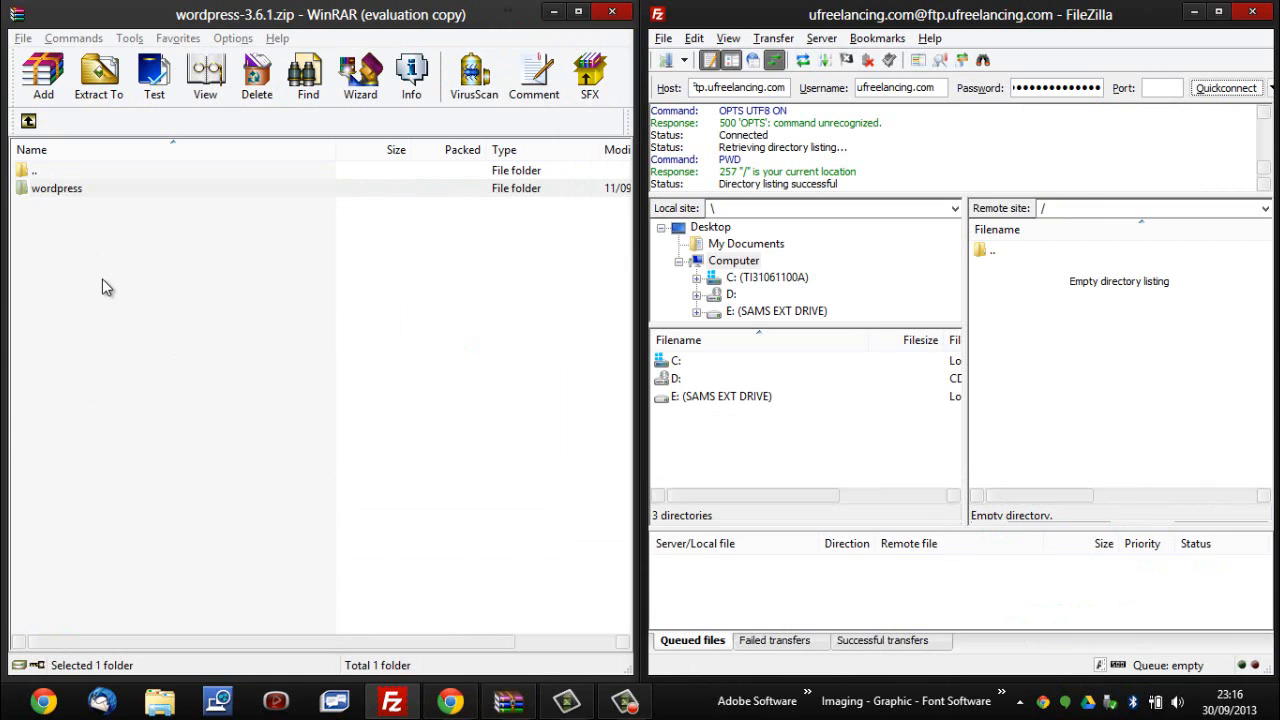
- Open the wordpress folder in the archive and select all its files and folders
double_click(75, 191)
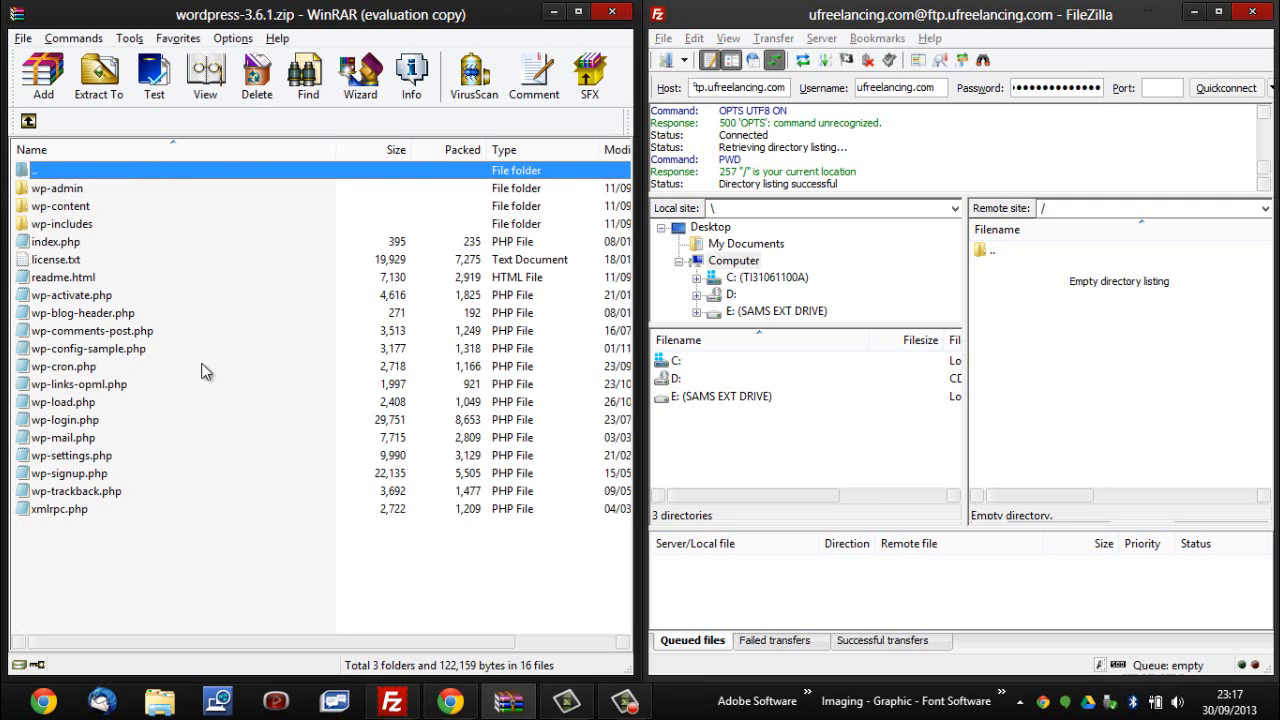
left_click(58, 190)
key("ctrl+a")
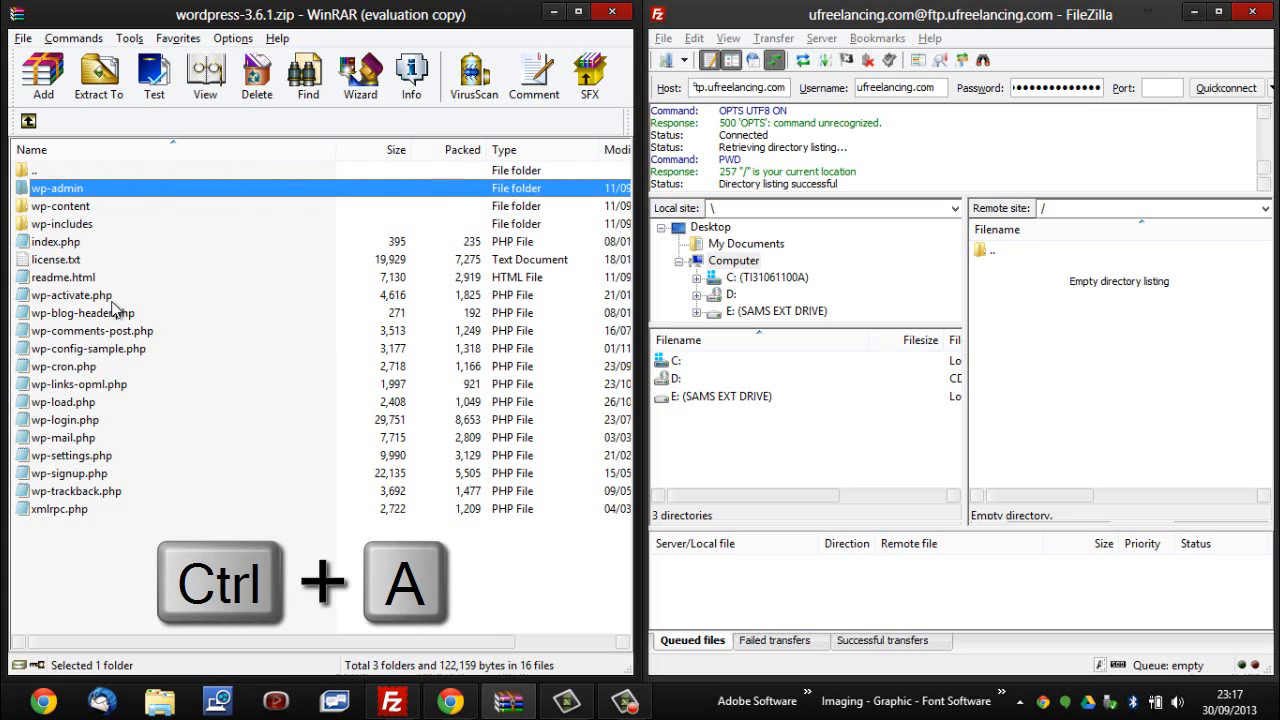
key("ctrl+a")
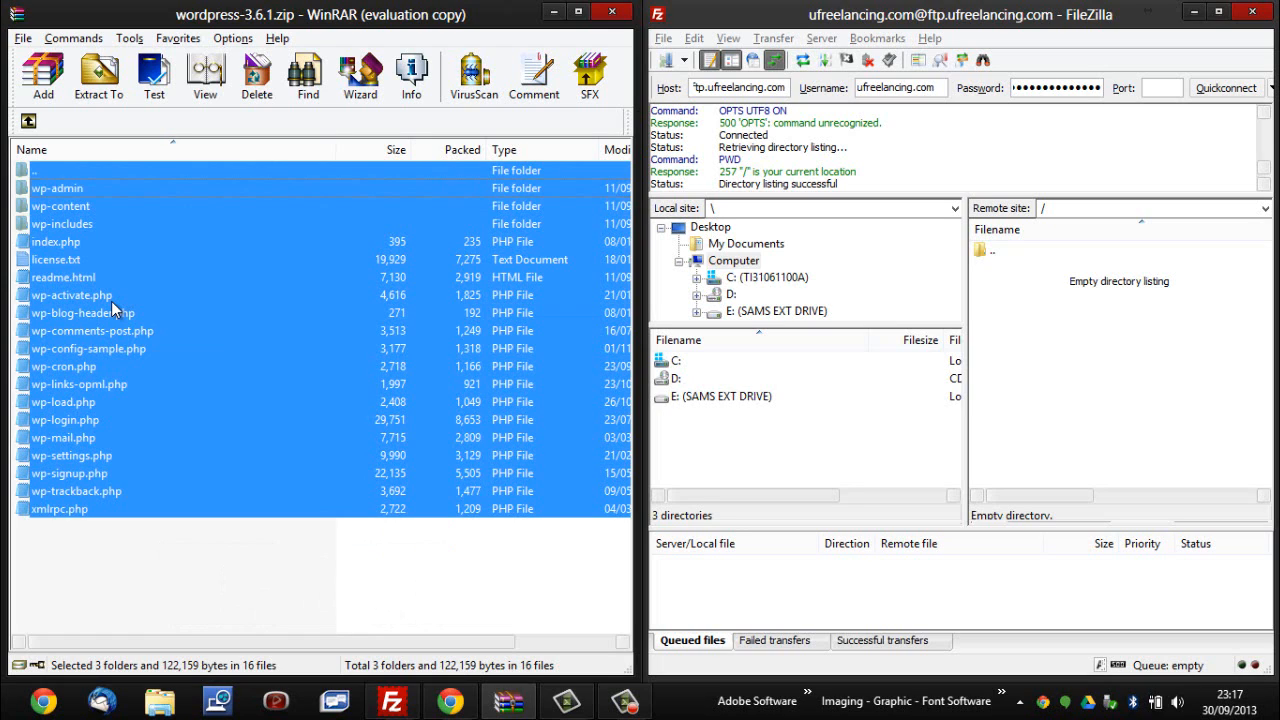
- Drag the WordPress files into FileZilla's remote root, then close WinRAR and FileZilla
left_click_drag(111, 301, 1072, 340)
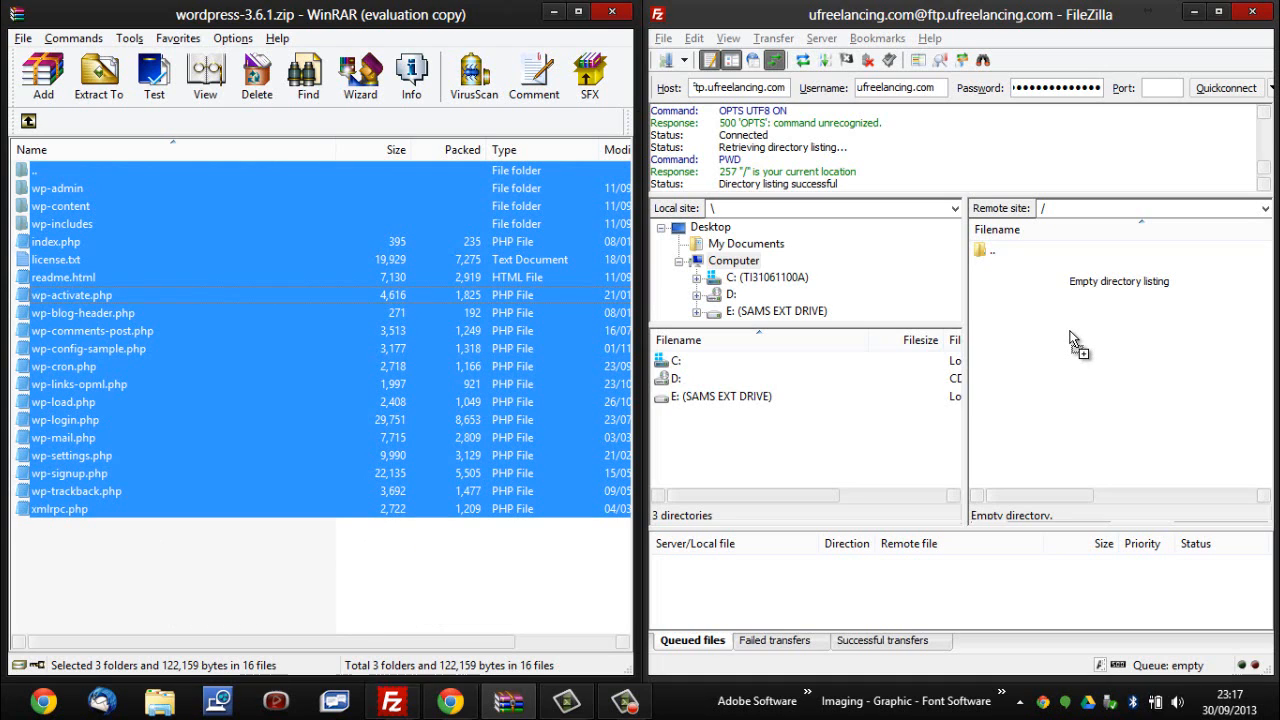
left_click_drag(1072, 340, 1072, 340)
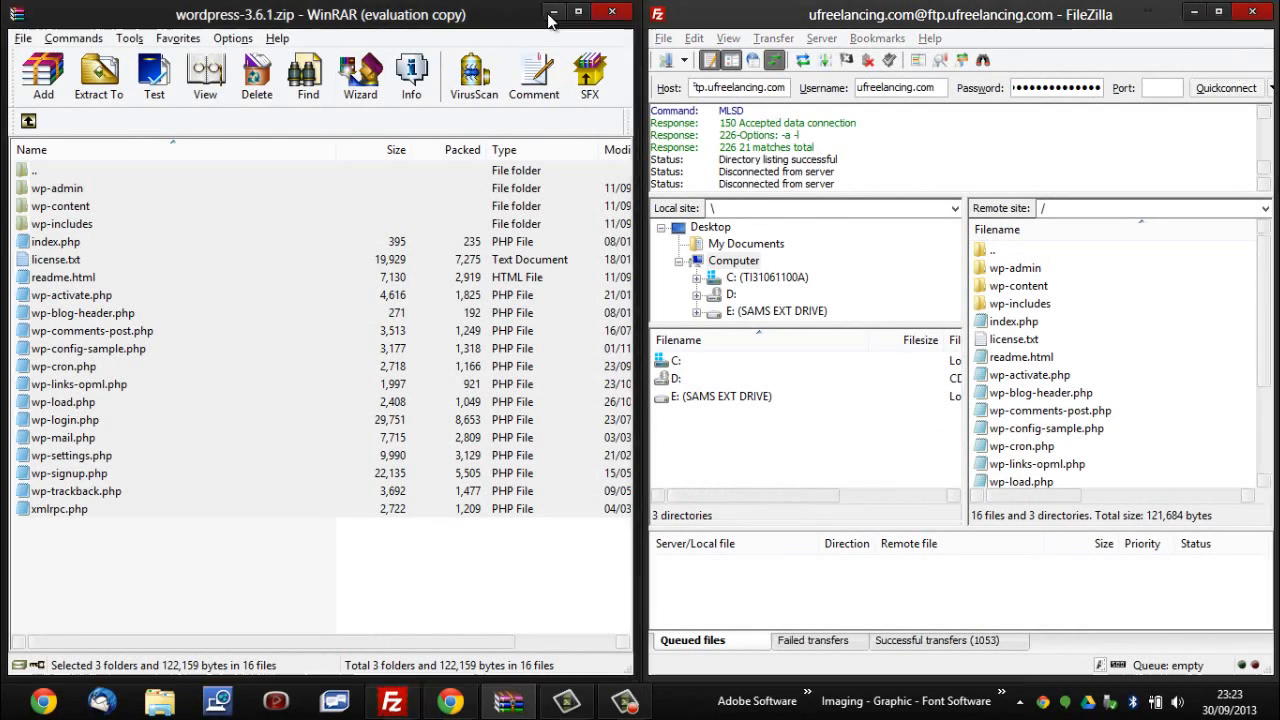
left_click(611, 11)
left_click(1250, 12)
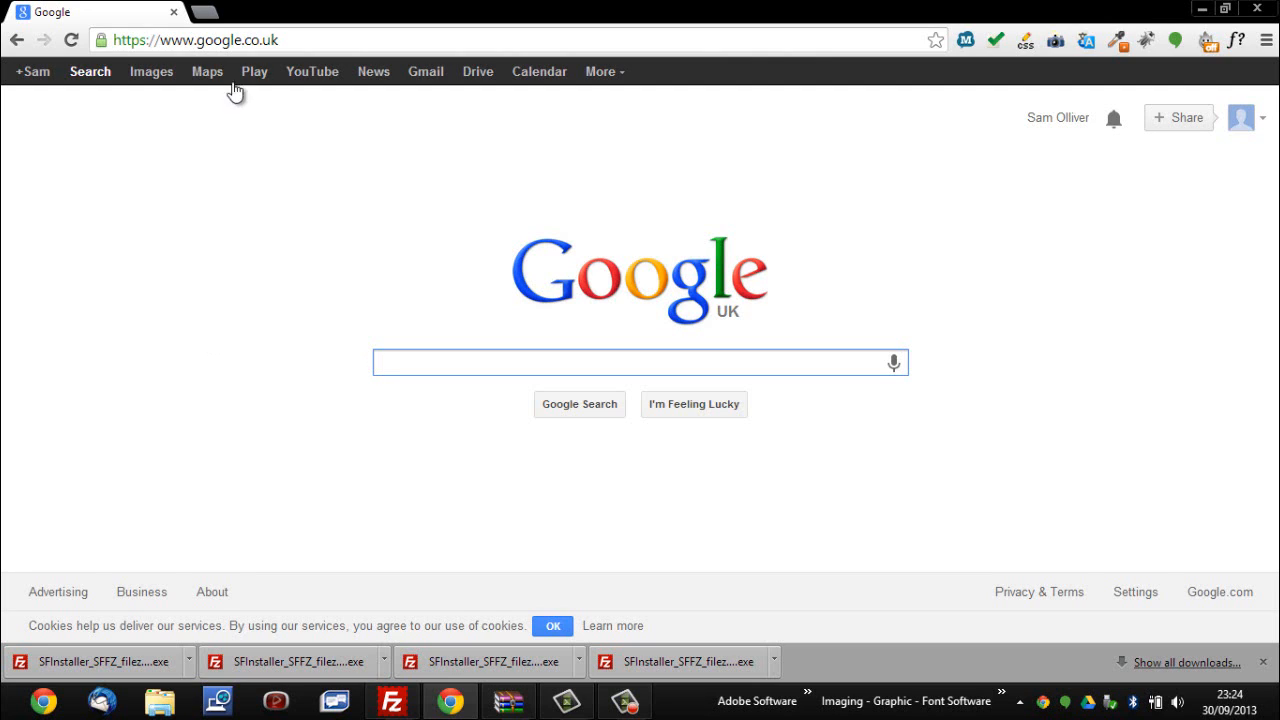
- Load ufreelancing.com from Chrome's address bar
left_click(219, 42)
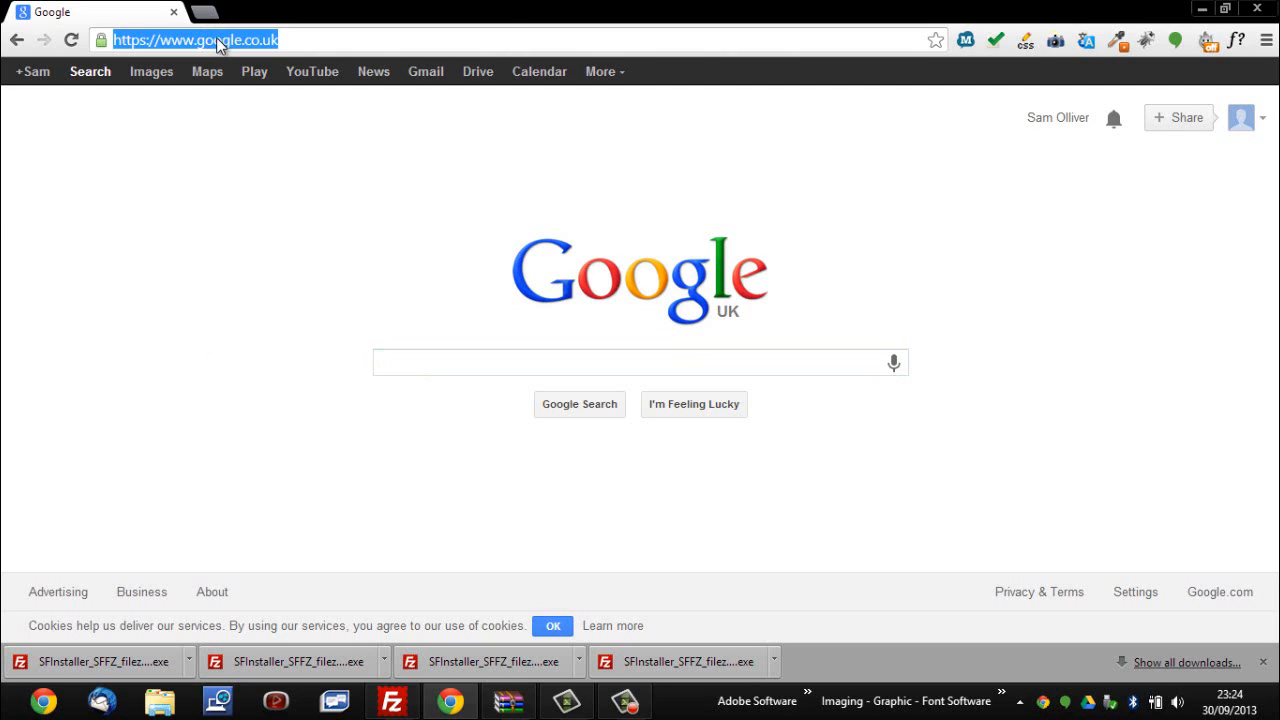
type("ufreel")
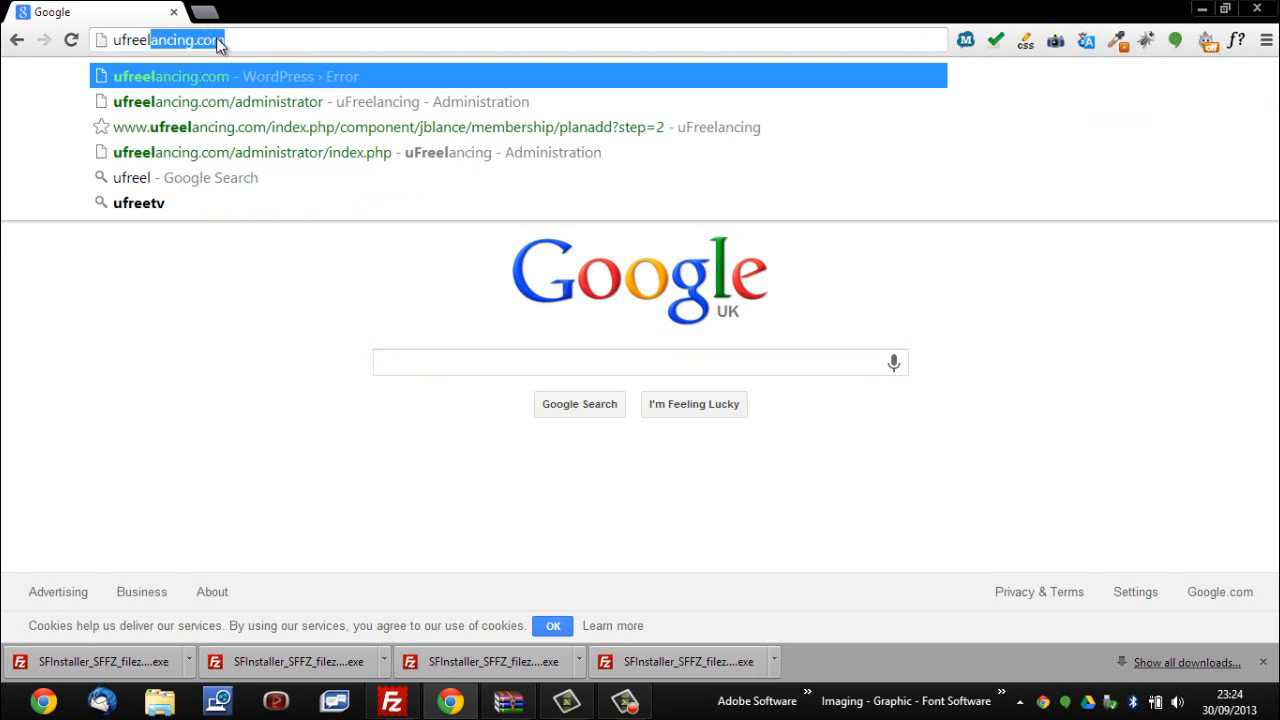
type("ancing.co")
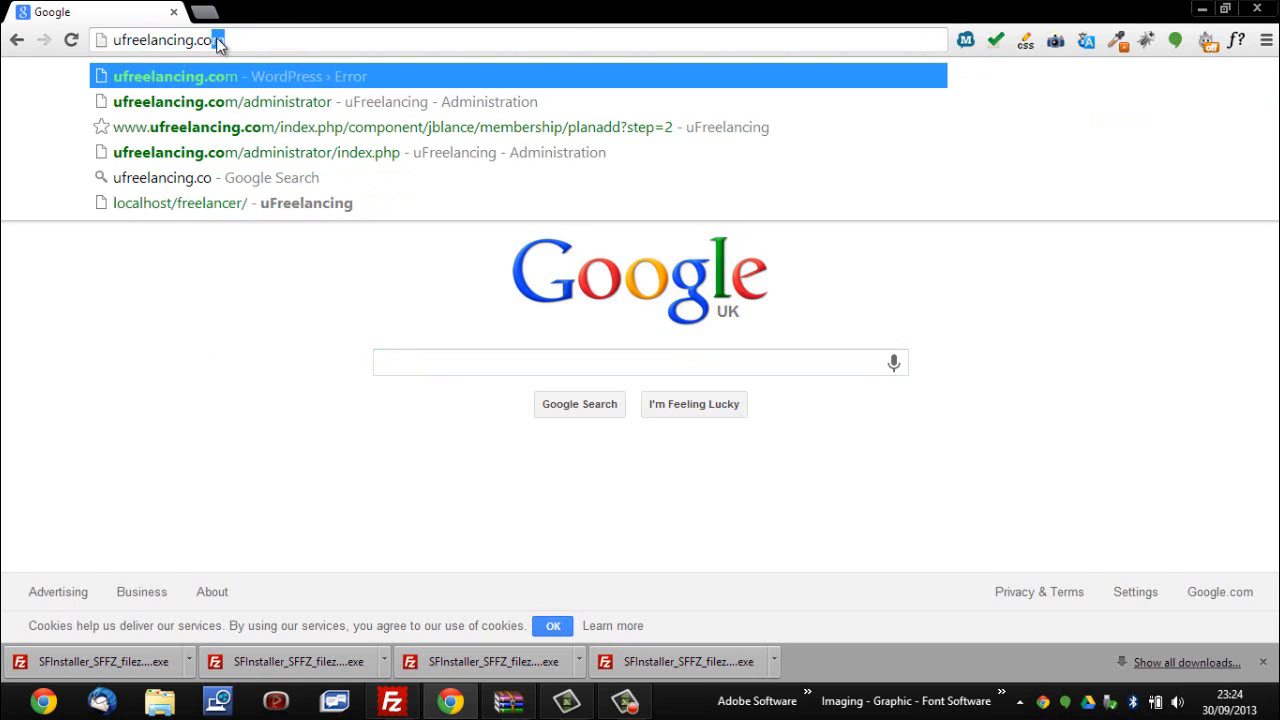
type("m")
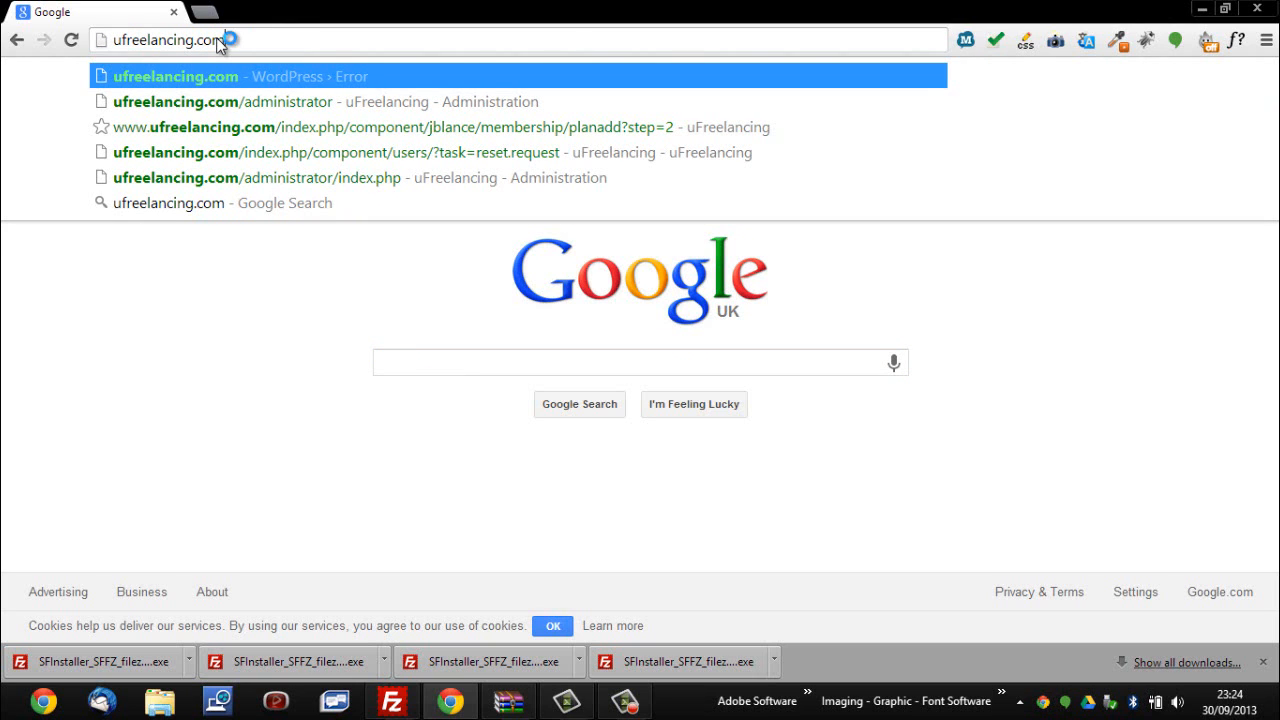
key("Return")
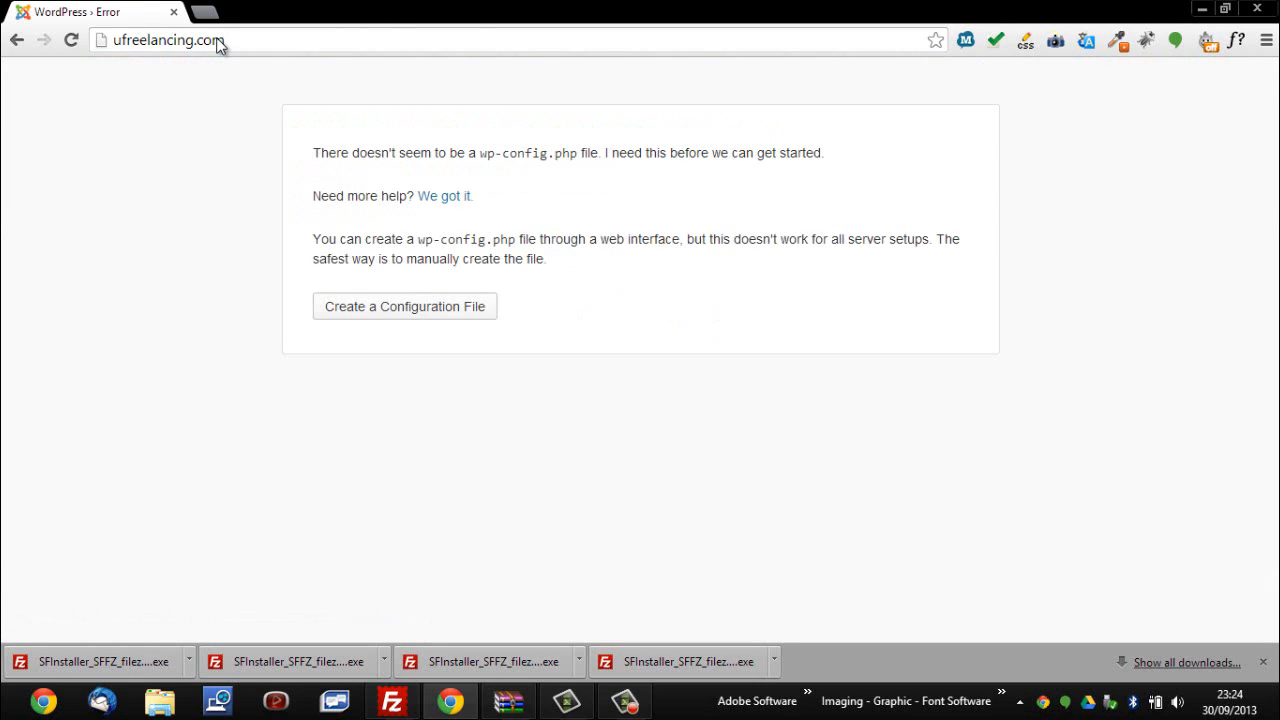
- Choose to create the configuration file and continue to the database connection form
left_click(421, 311)
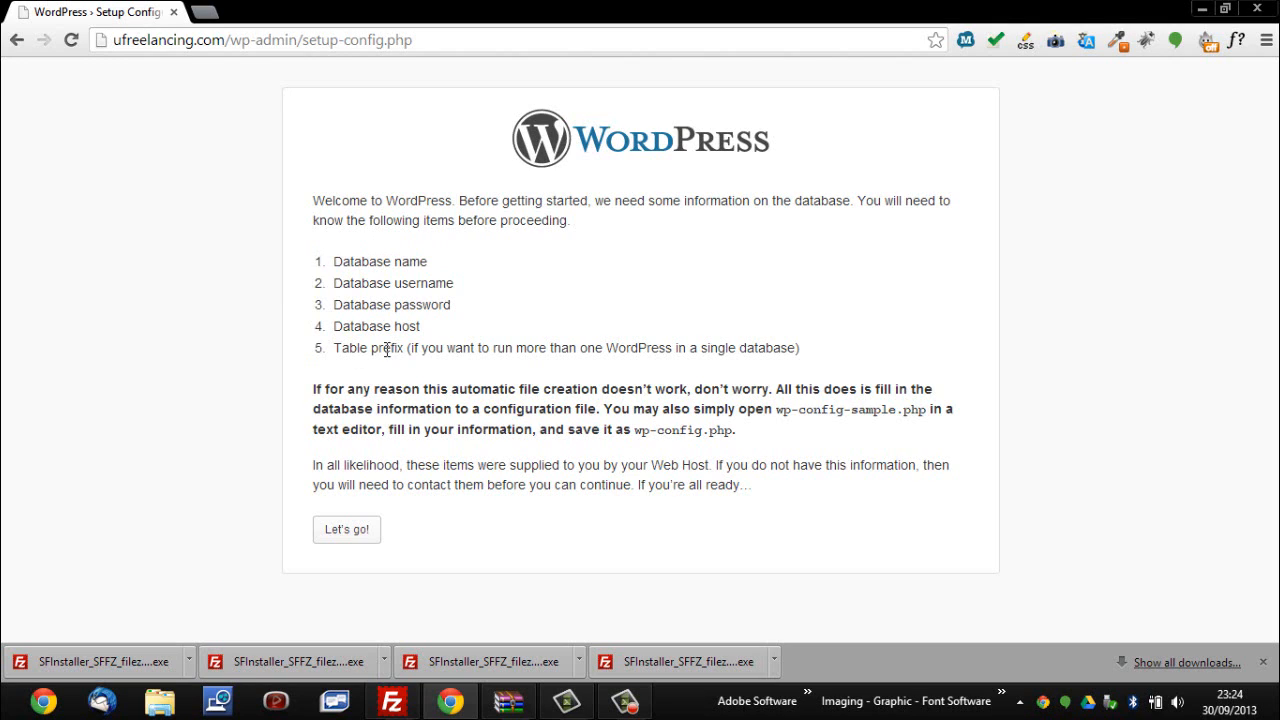
left_click(358, 535)
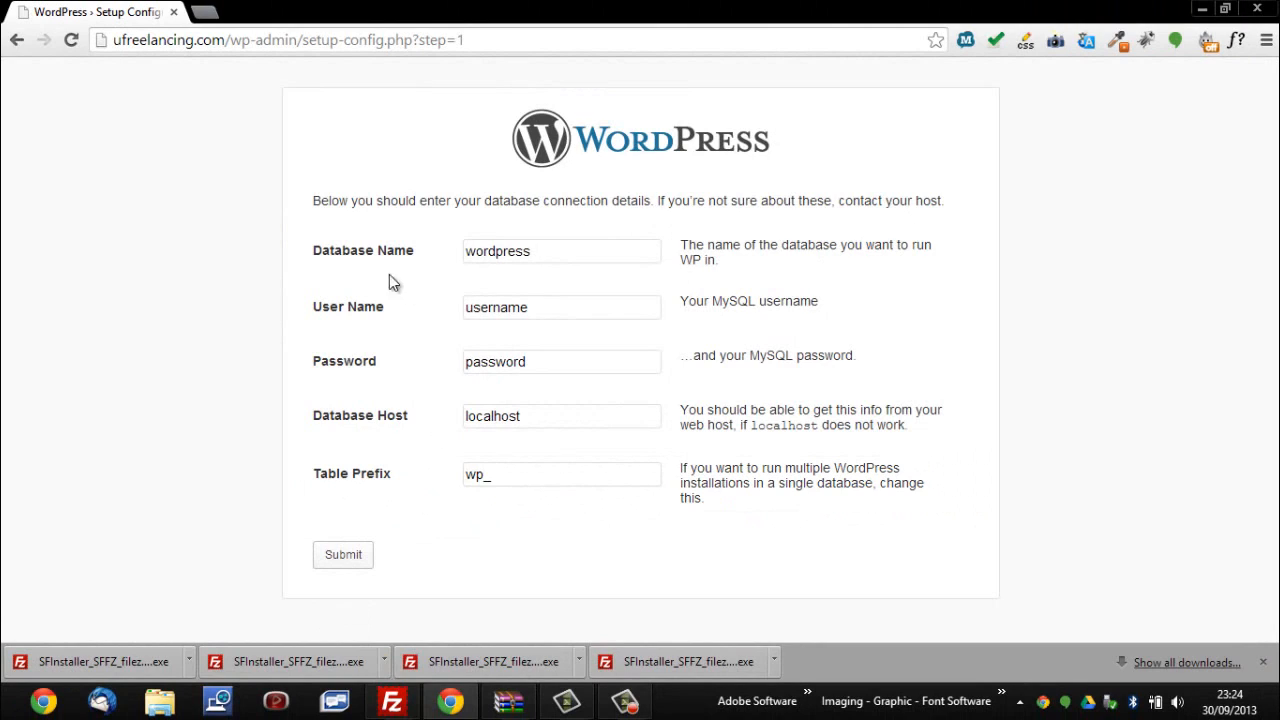
- Enter database name ufreelancing_cc, the MySQL user name and password, and host ufreelancing.com.n5sql
left_click_drag(546, 251, 346, 226)
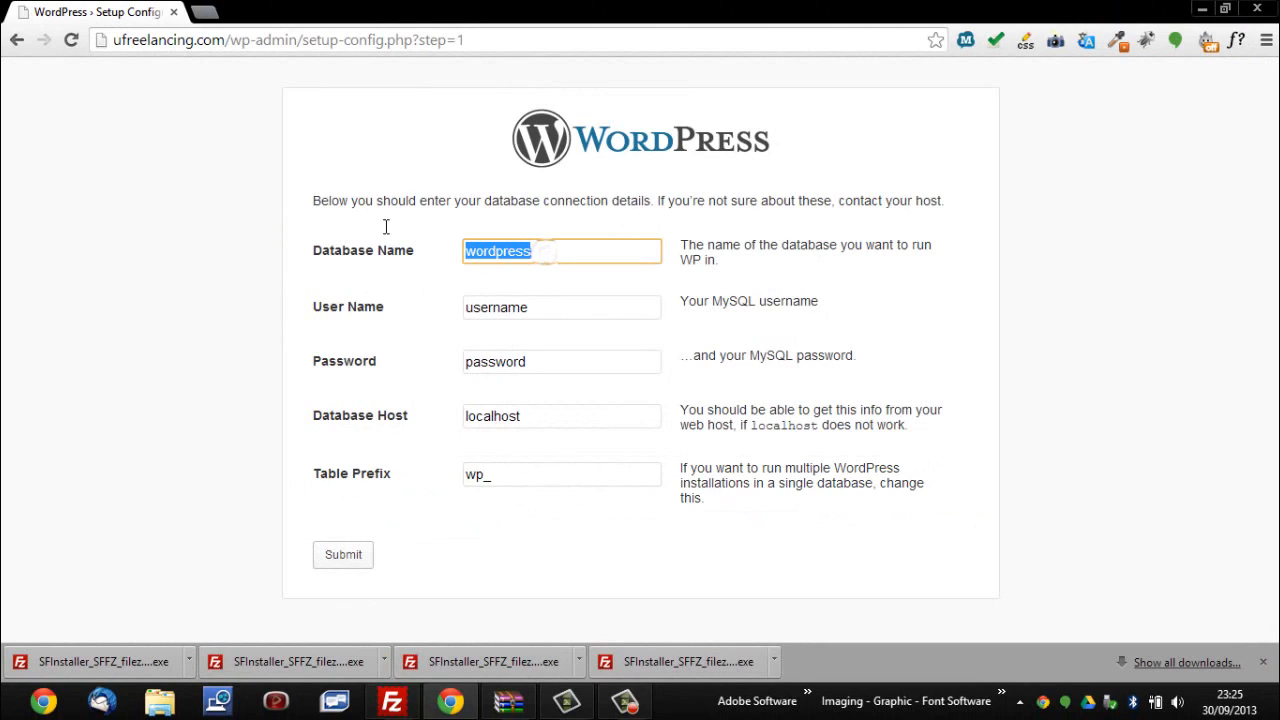
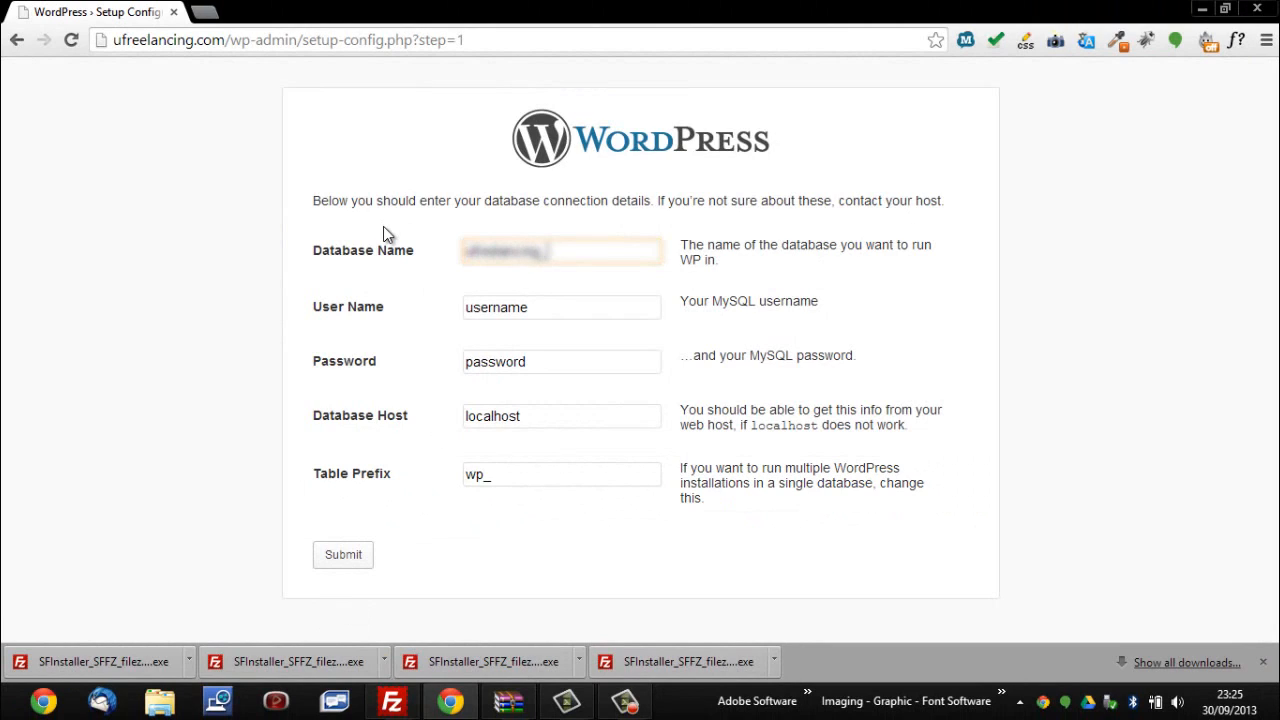
key("Tab")
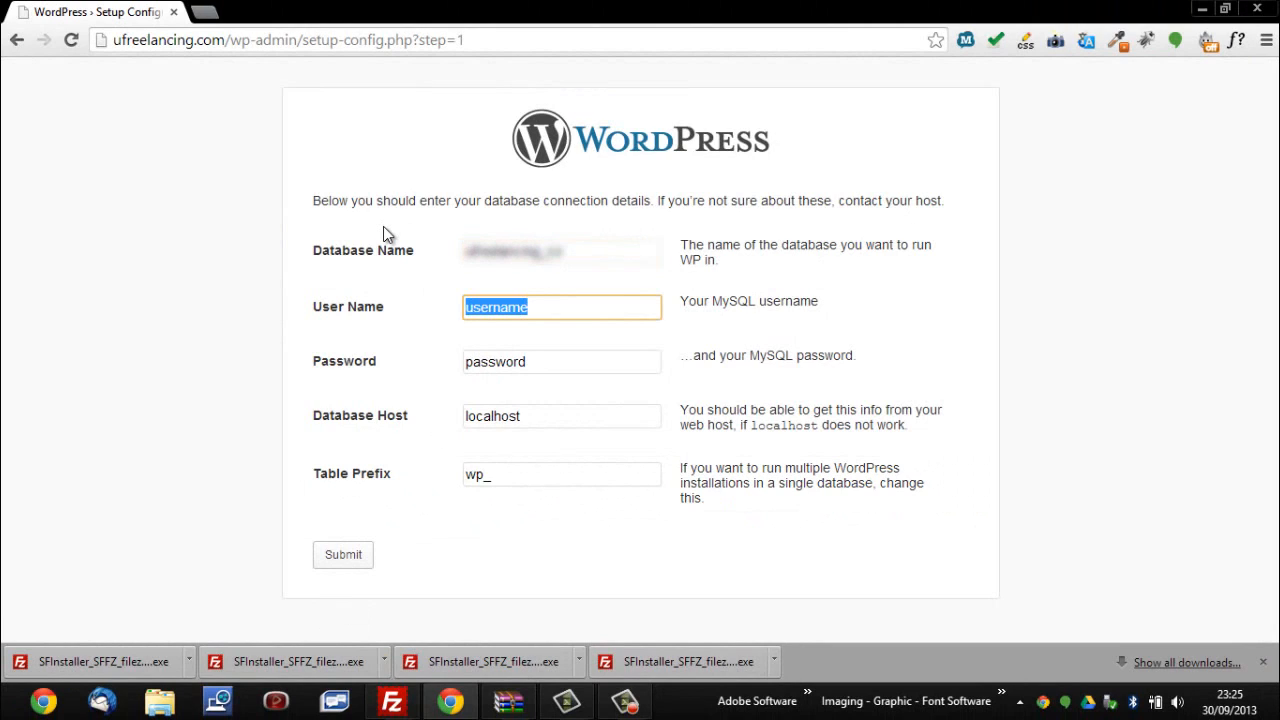
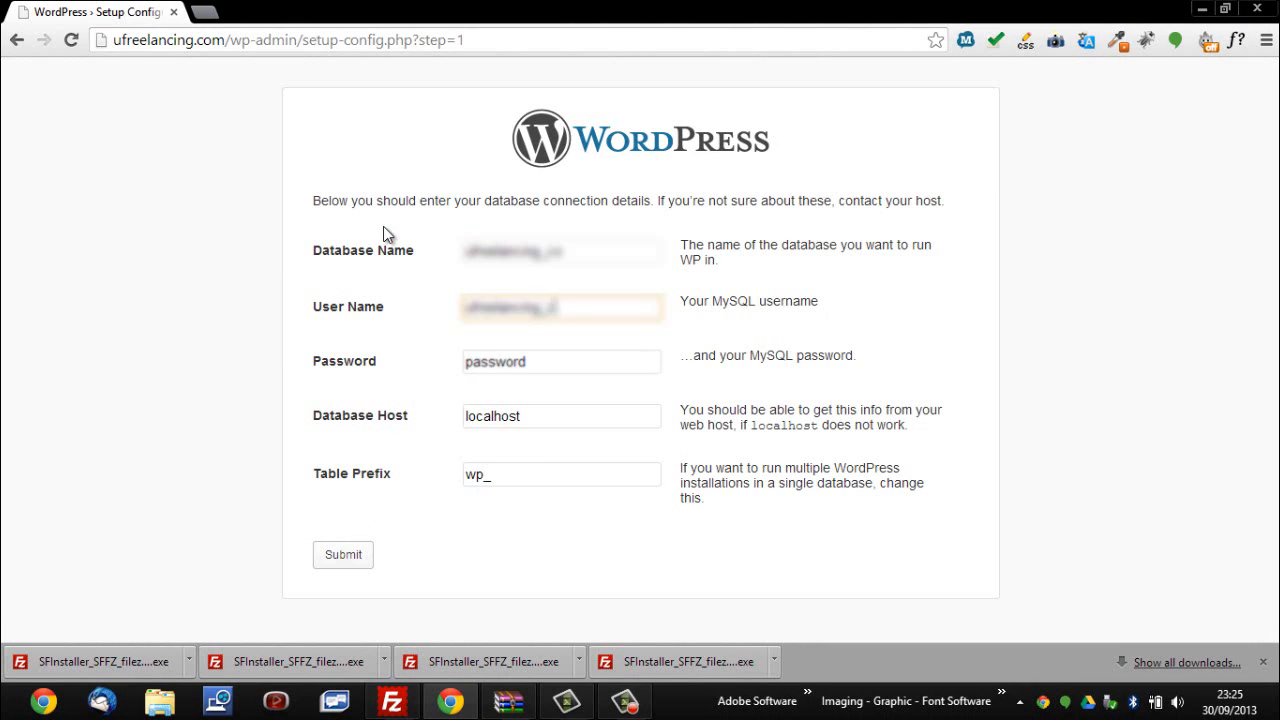
key("Tab")
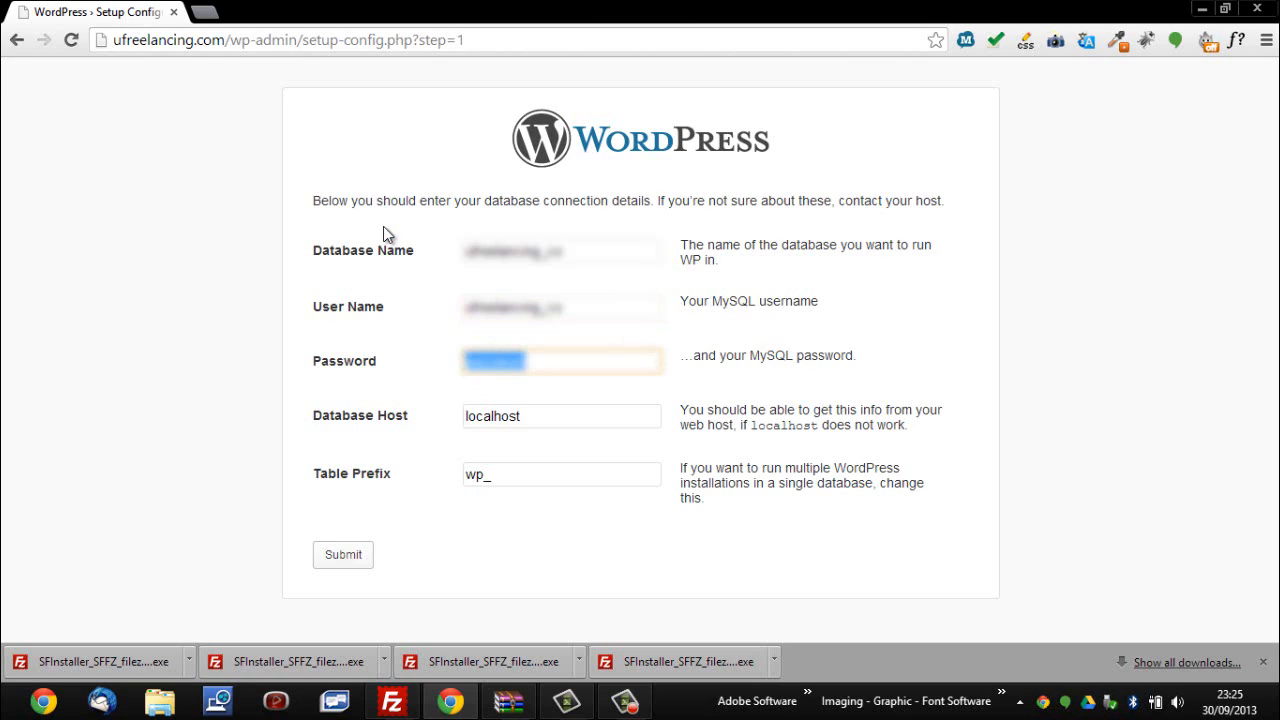
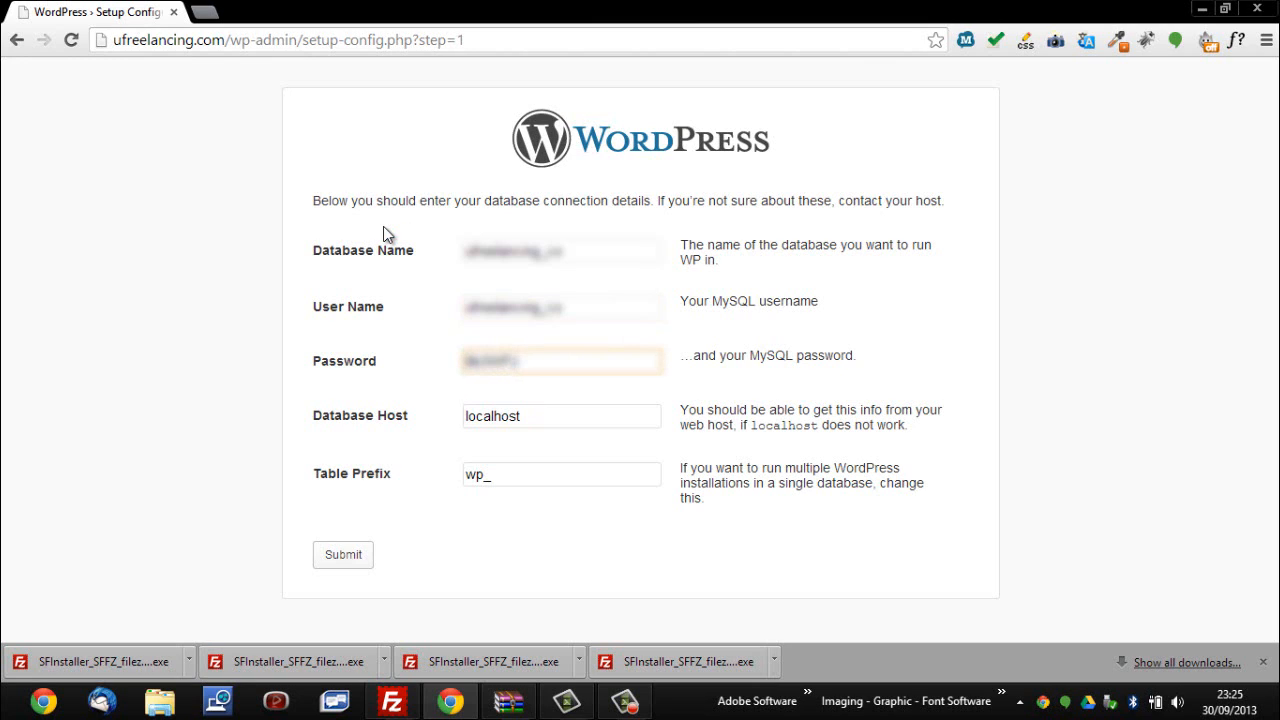
key("Tab")
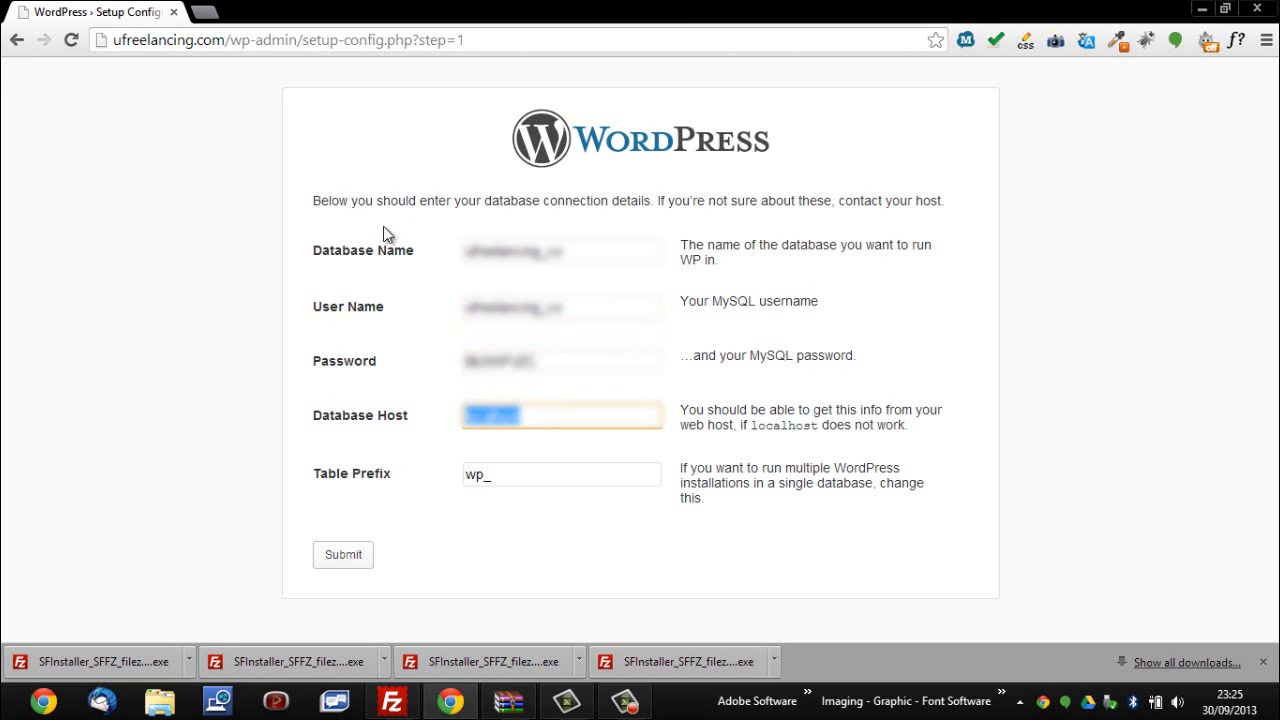
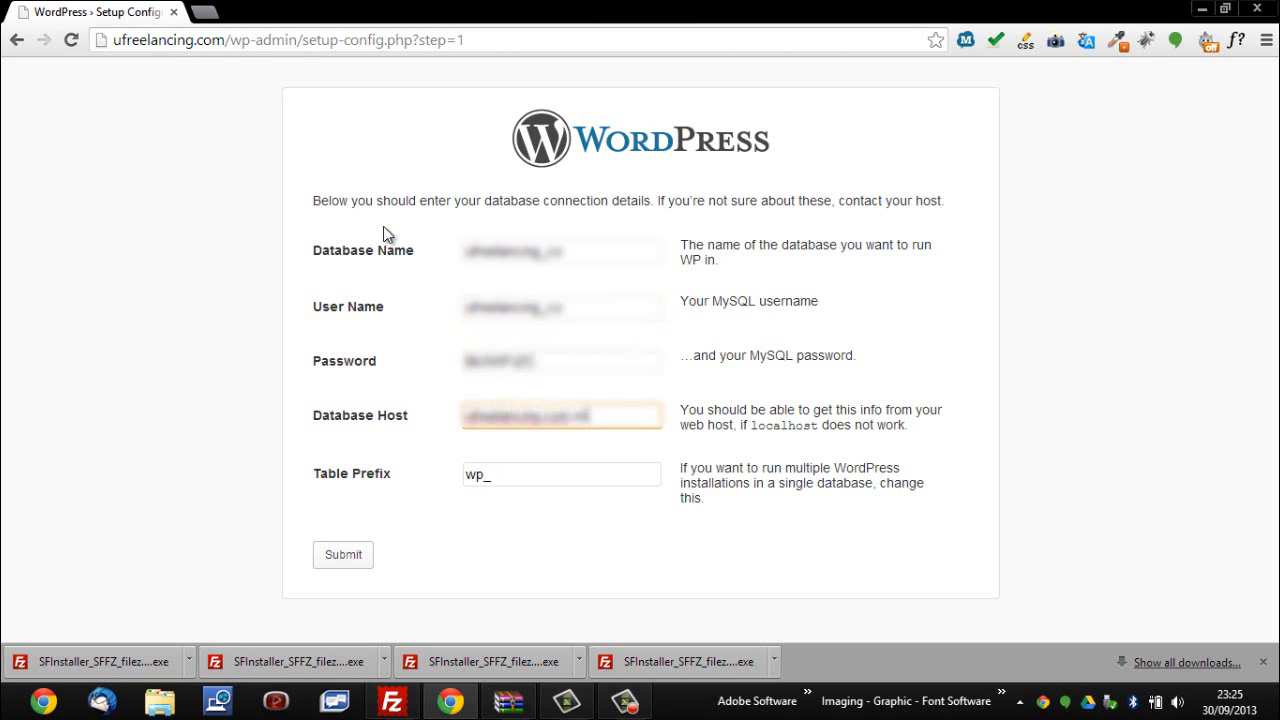
- Submit the database details and run the WordPress installation
left_click(343, 558)
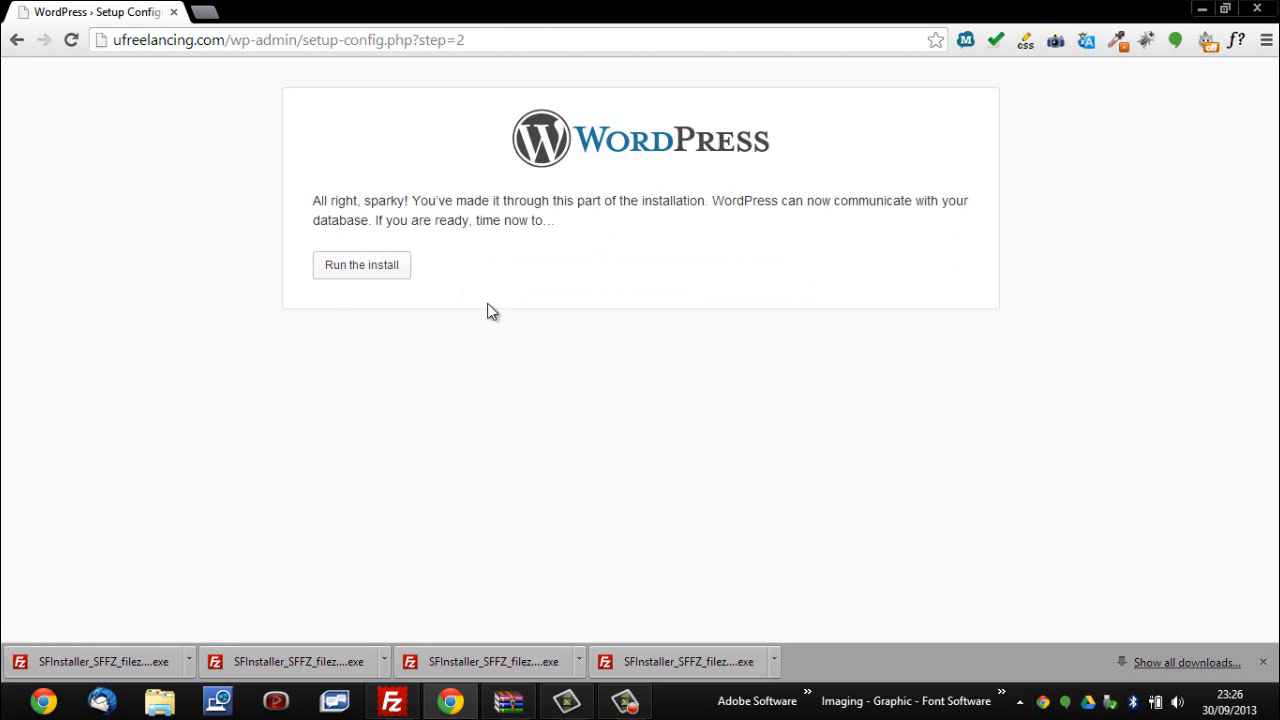
left_click(367, 270)
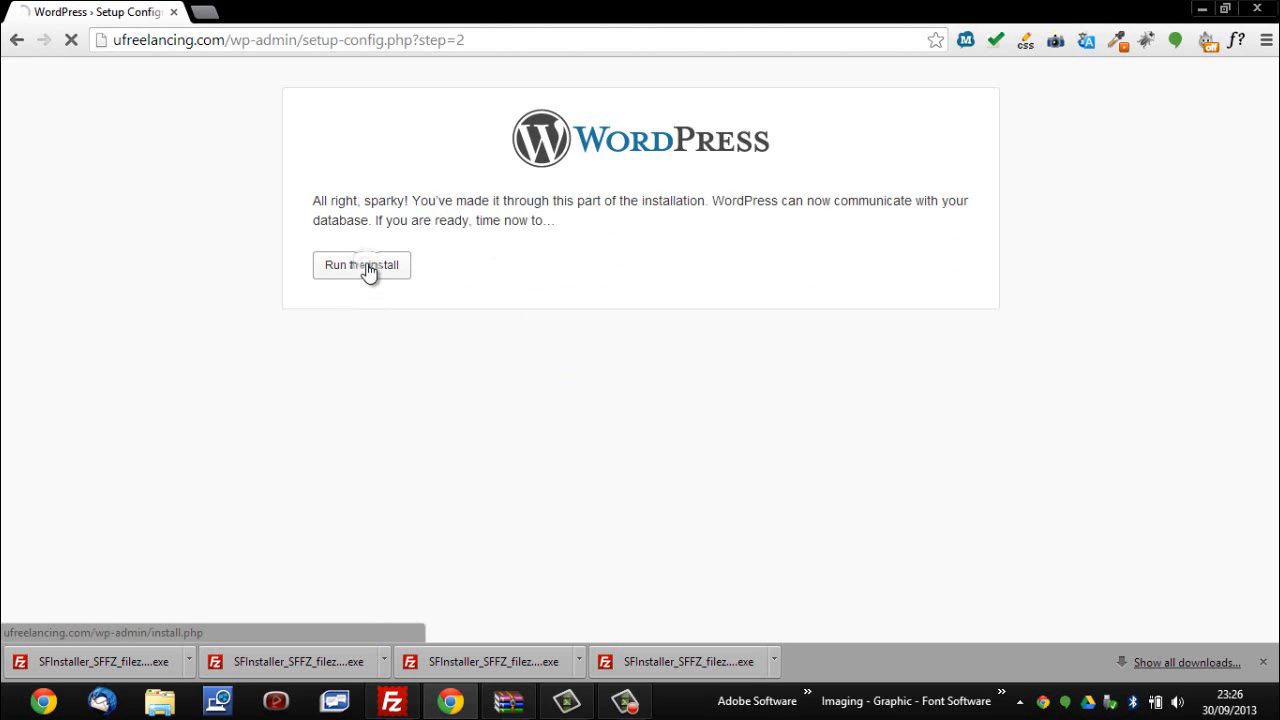
scroll(1002, 403, "down", 2)
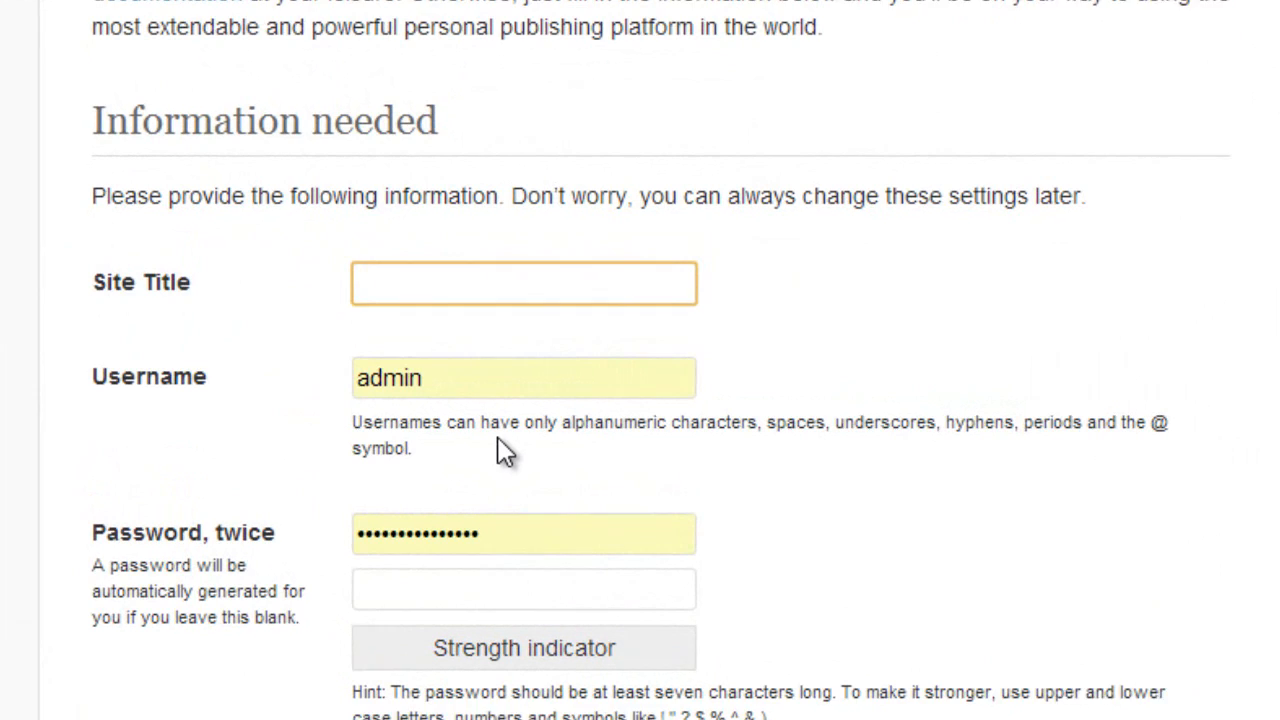
- Enter site title uFreelancing, an admin username, and the strong password twice
type("uF")
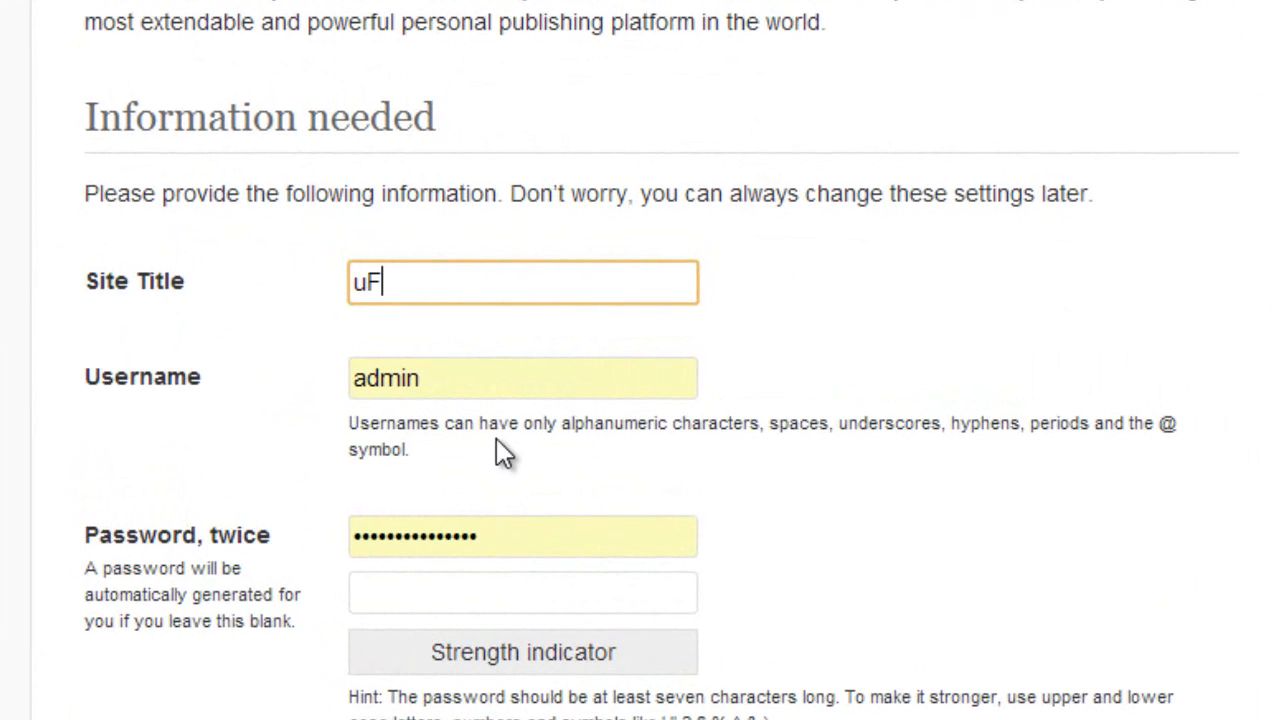
type("reelancing")
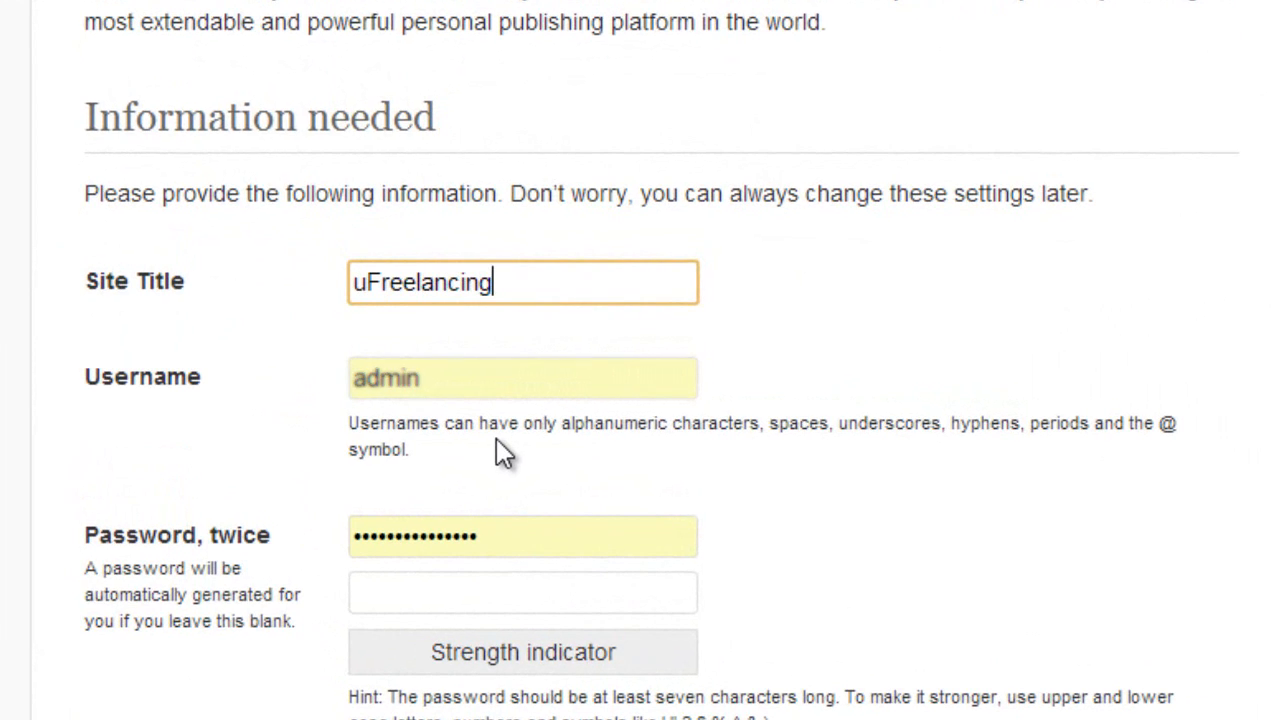
key("Tab")
type("ufreelancing")
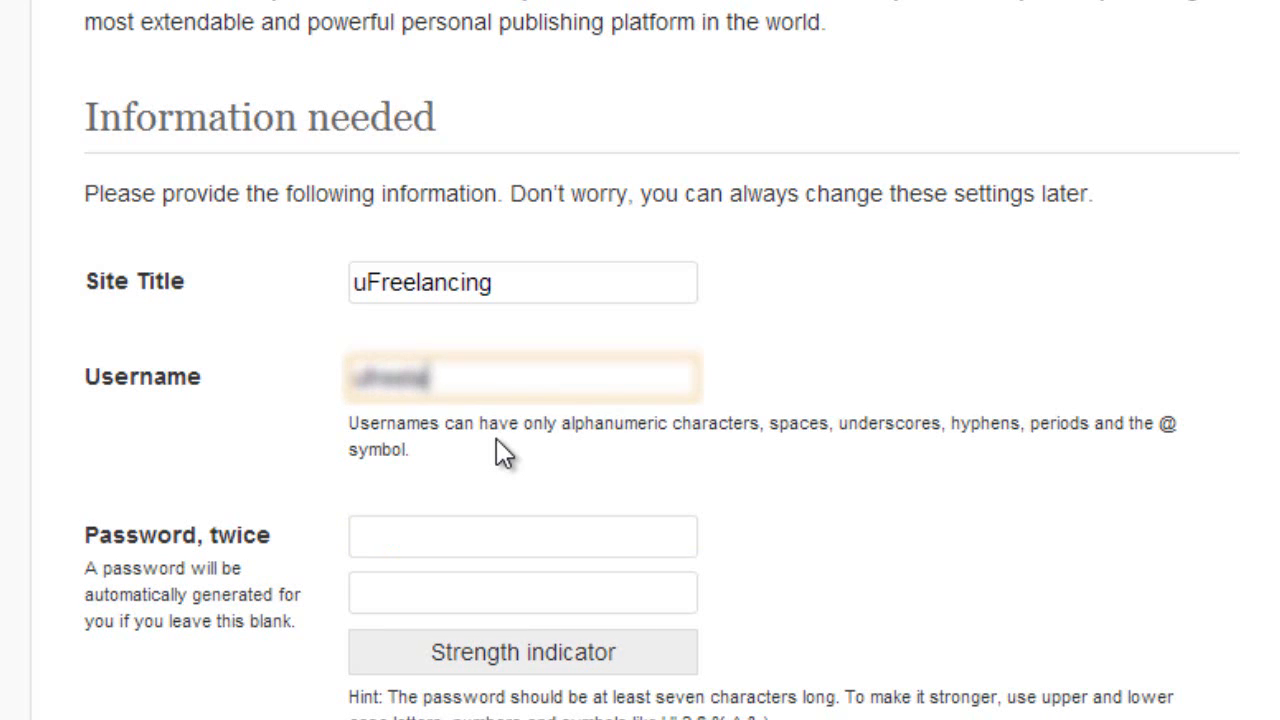
key("Tab")
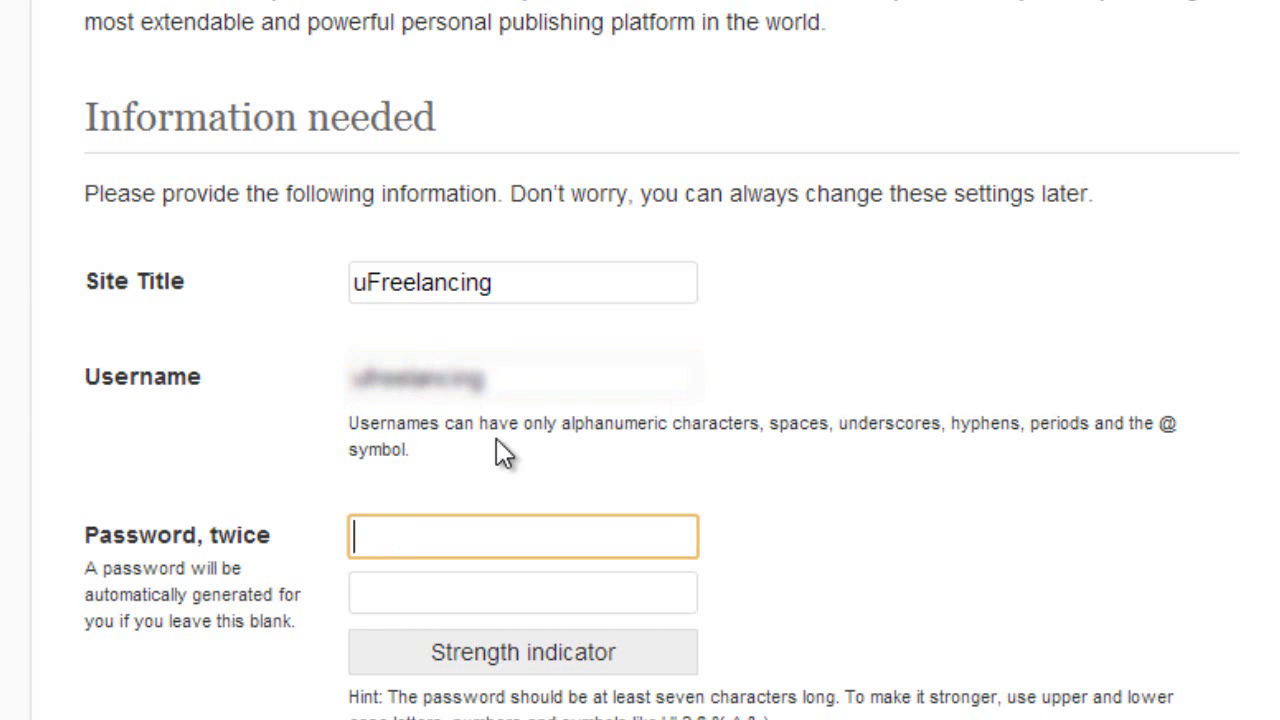
type("•••••••••••••••")
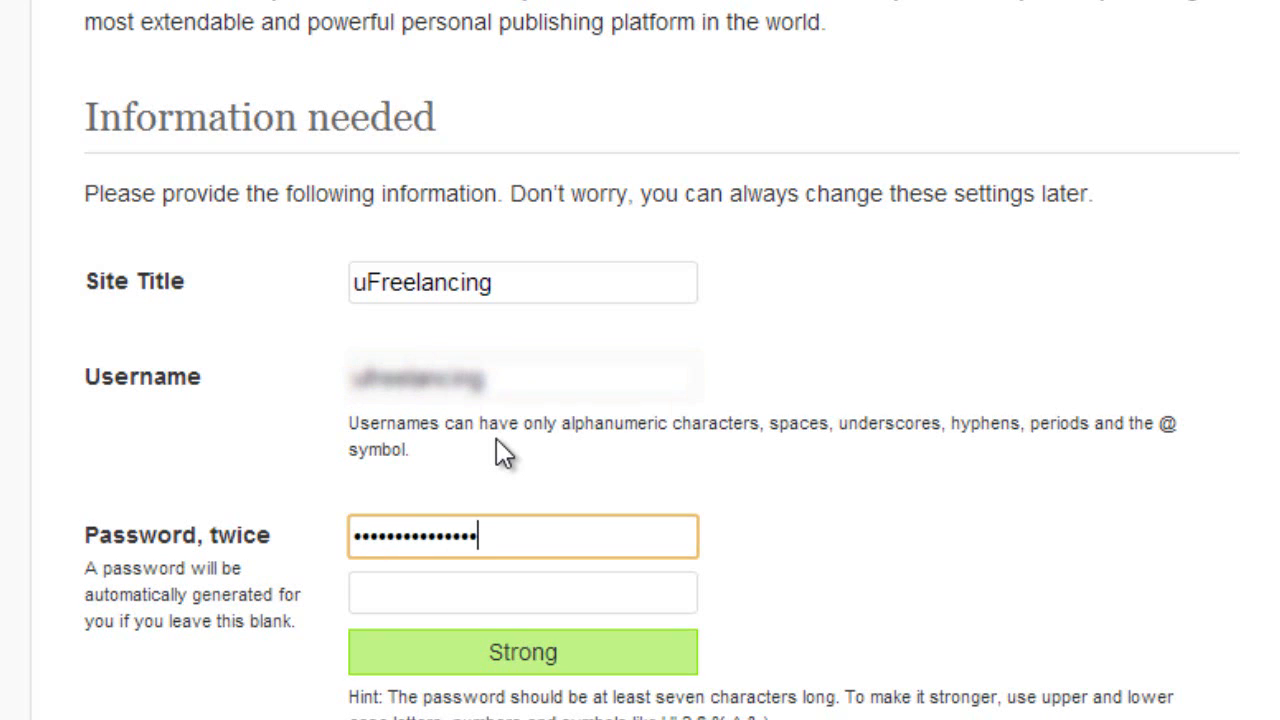
key("Tab")
type("•••••••••••••••")
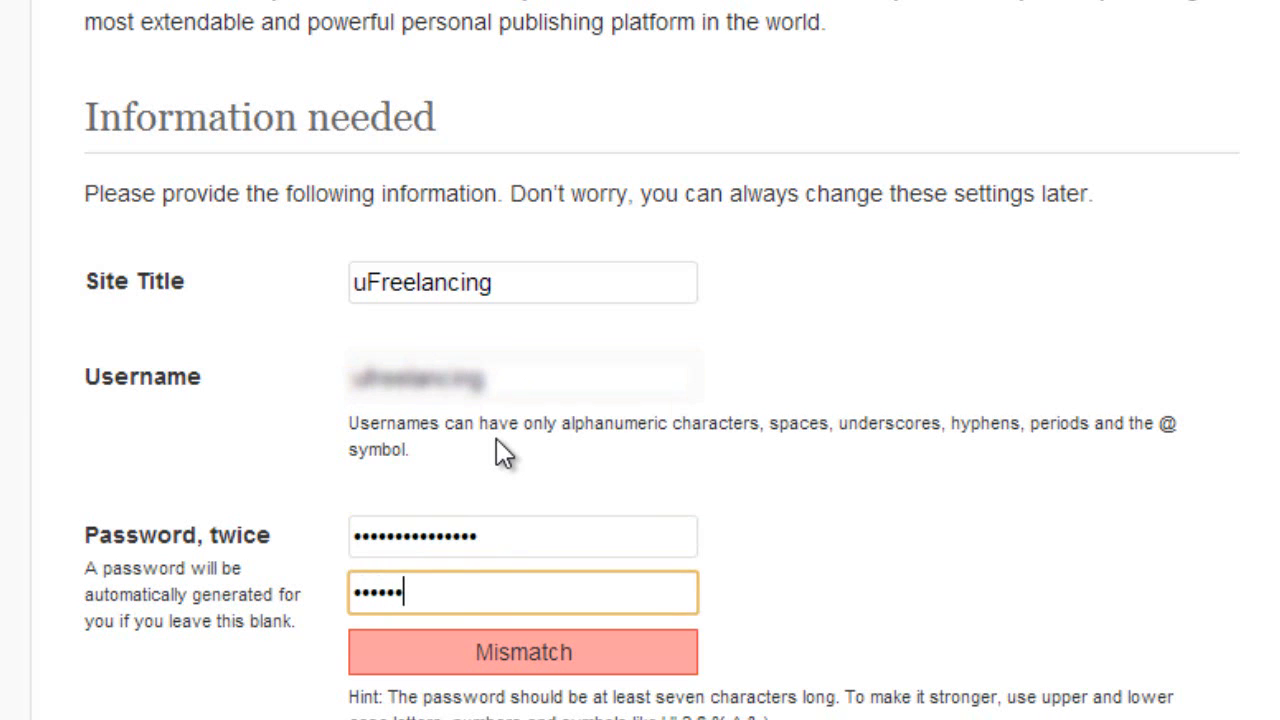
type("•")
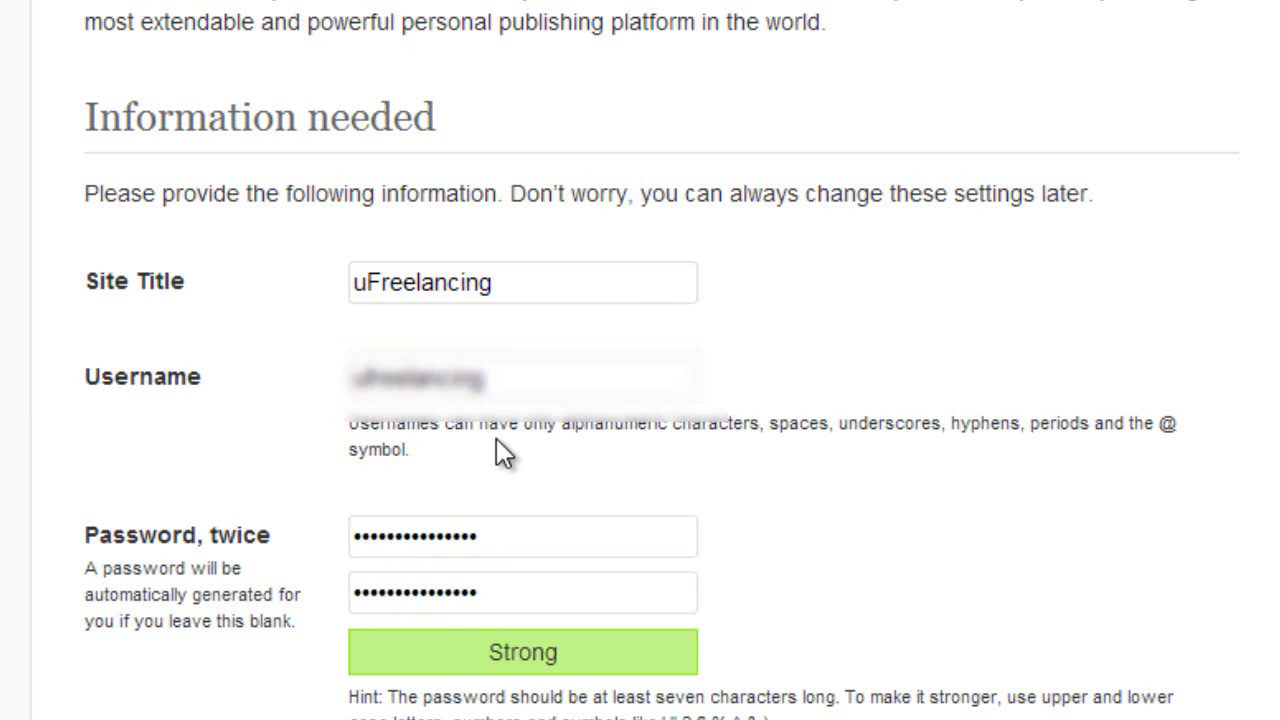
- Fill in the admin e-mail from the autocomplete suggestion and install WordPress
key("Tab")
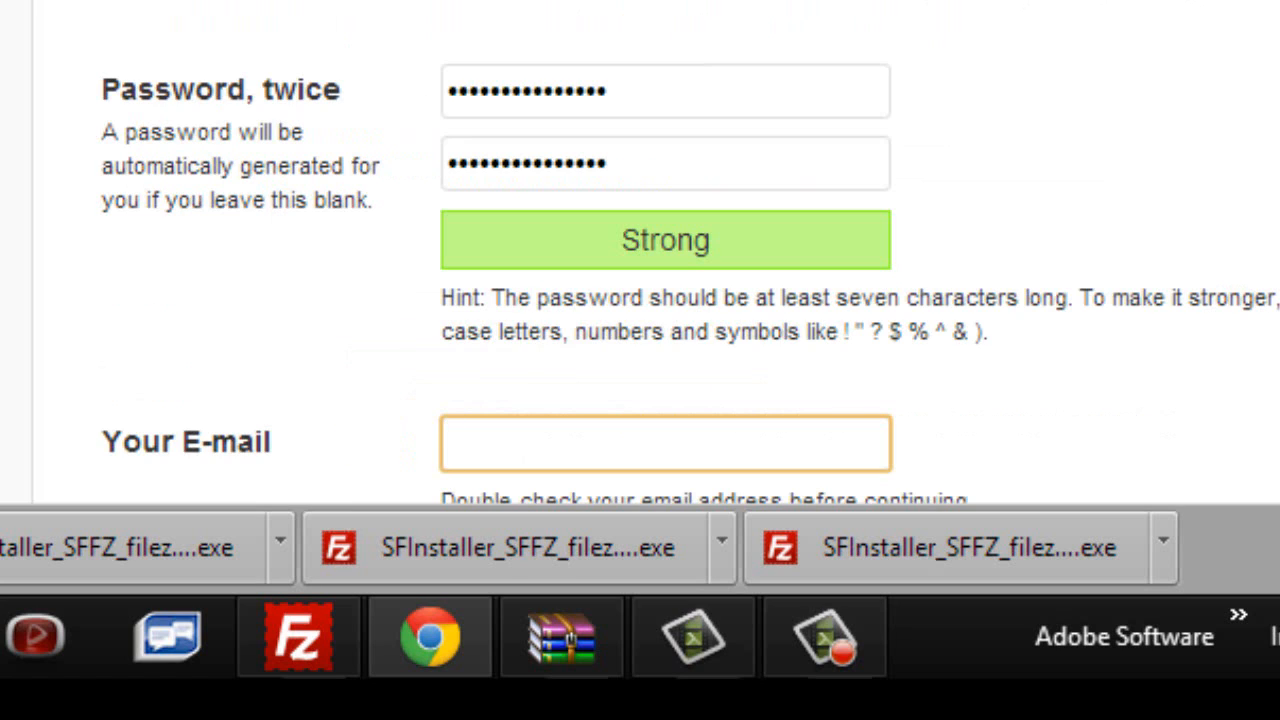
scroll(640, 250, "down", 3)
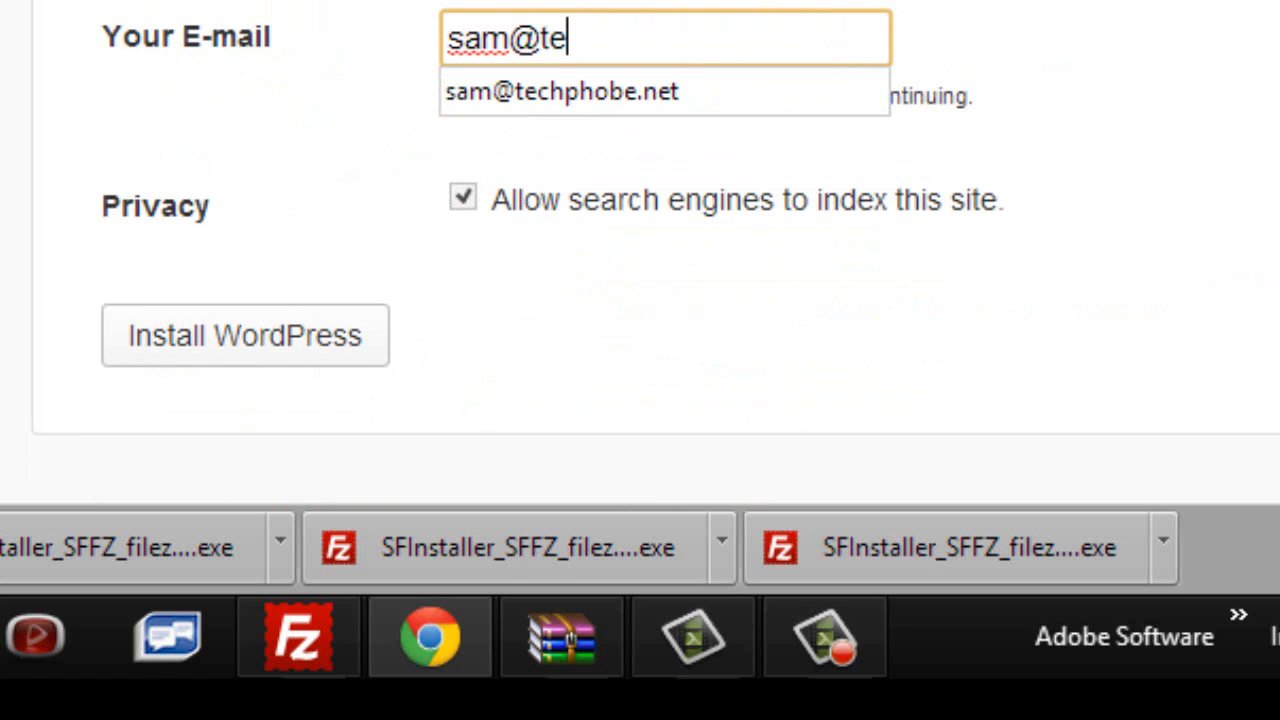
key("Down")
key("Tab")
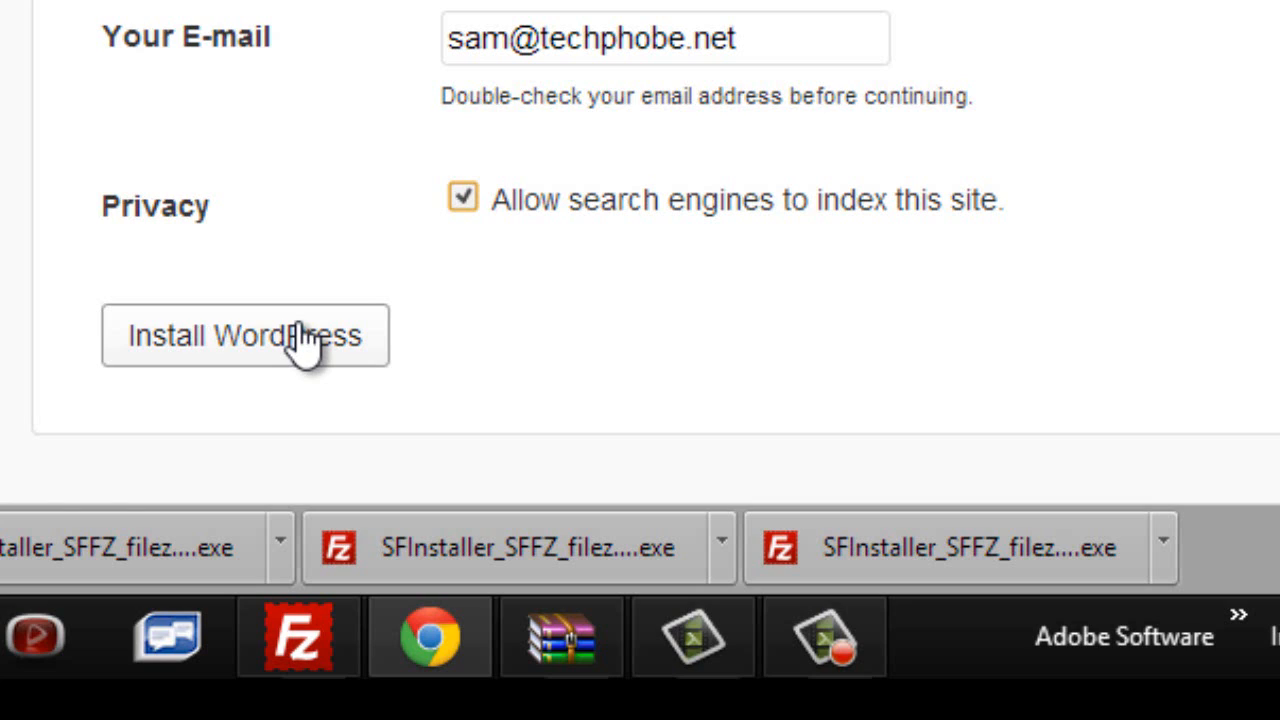
left_click(306, 341)
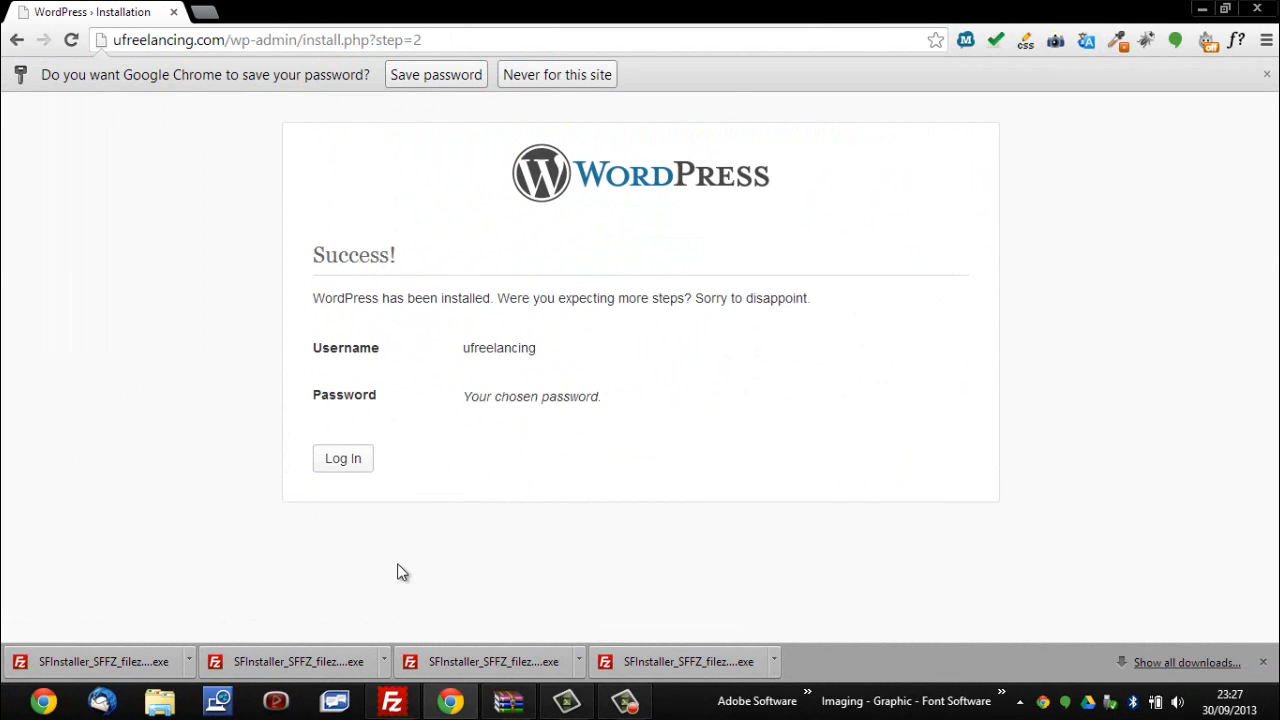
- Log in to ufreelancing.com with the admin username and password, then visit the live uFreelancing homepage
left_click(336, 458)
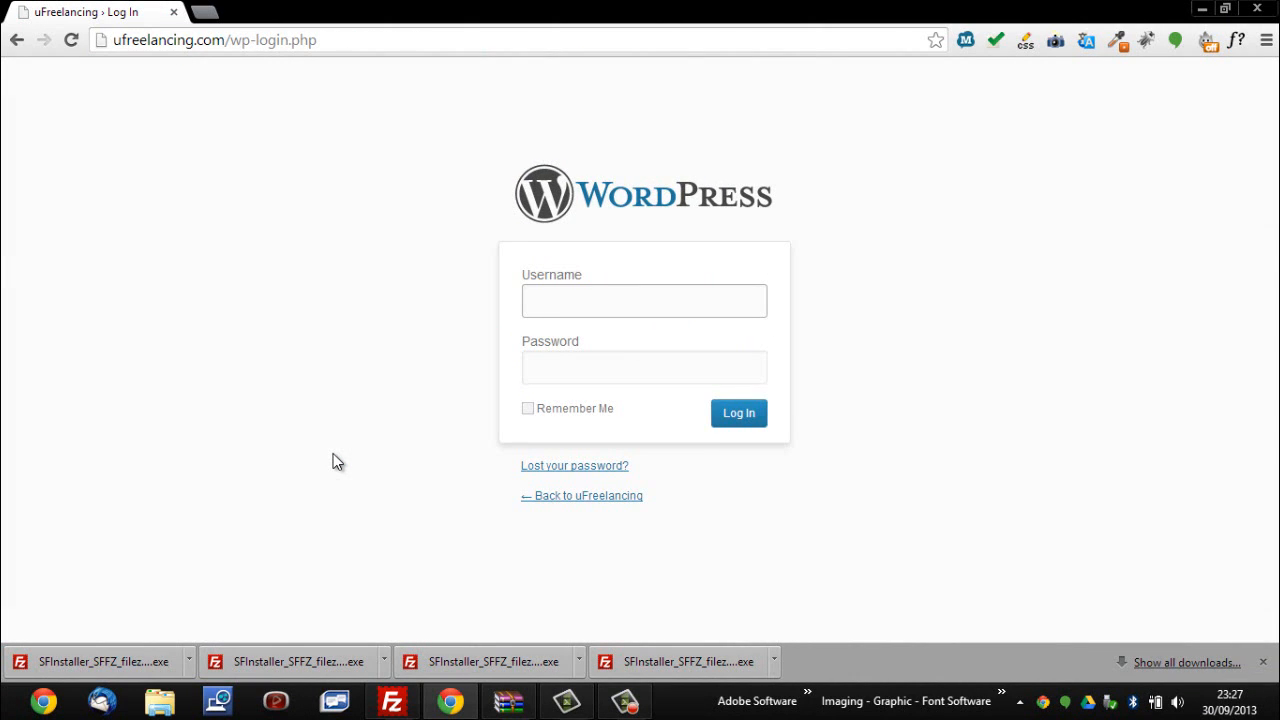
type("ufreelancing")
key("Tab")
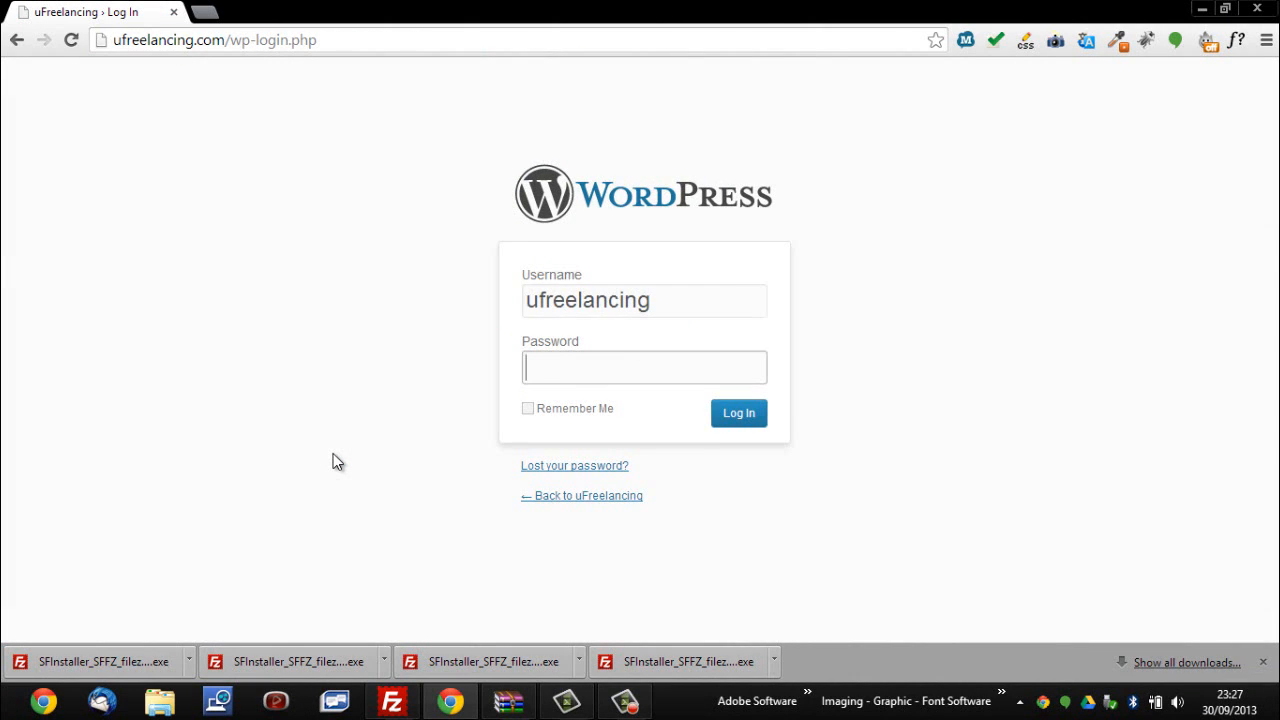
type("***************")
key("Return")
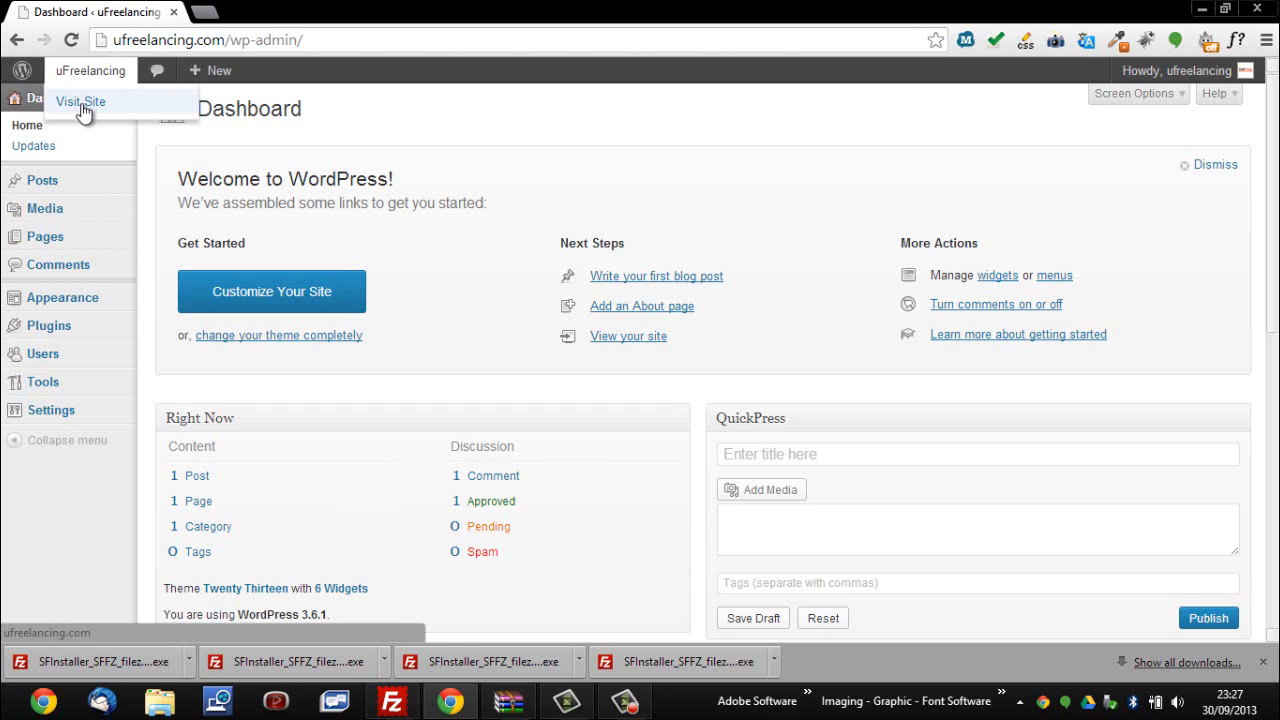
left_click(80, 101)
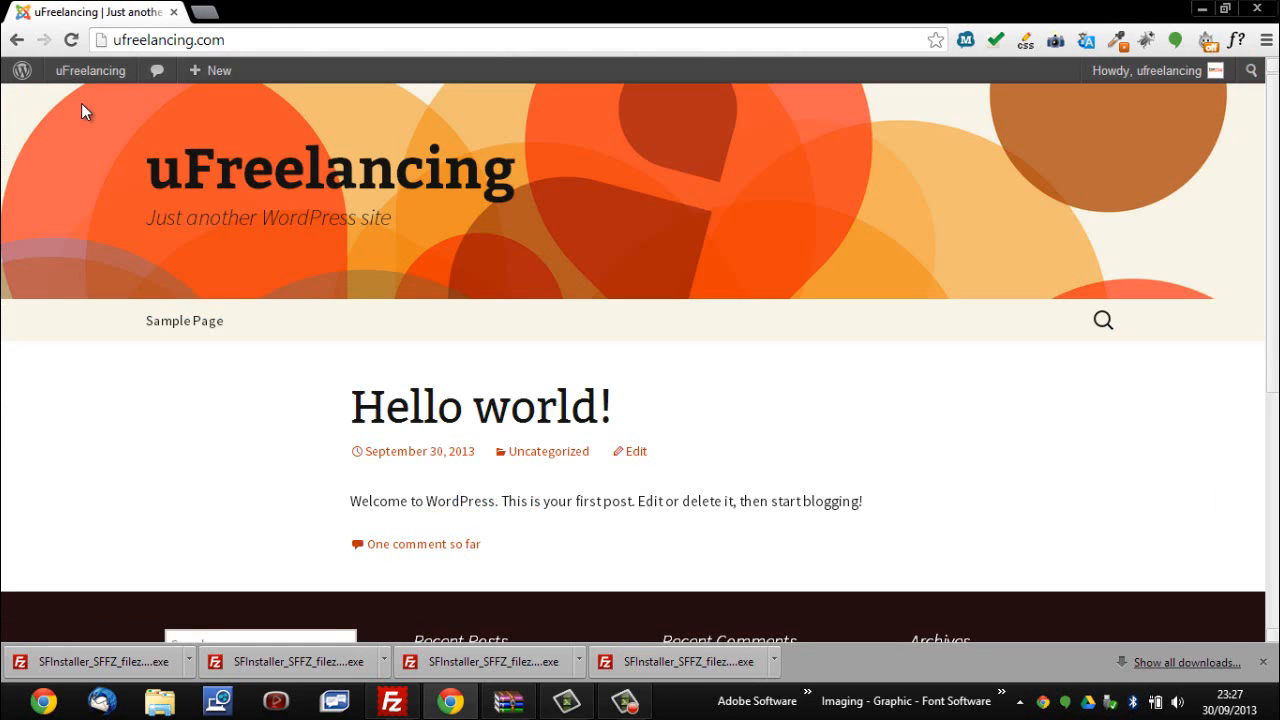